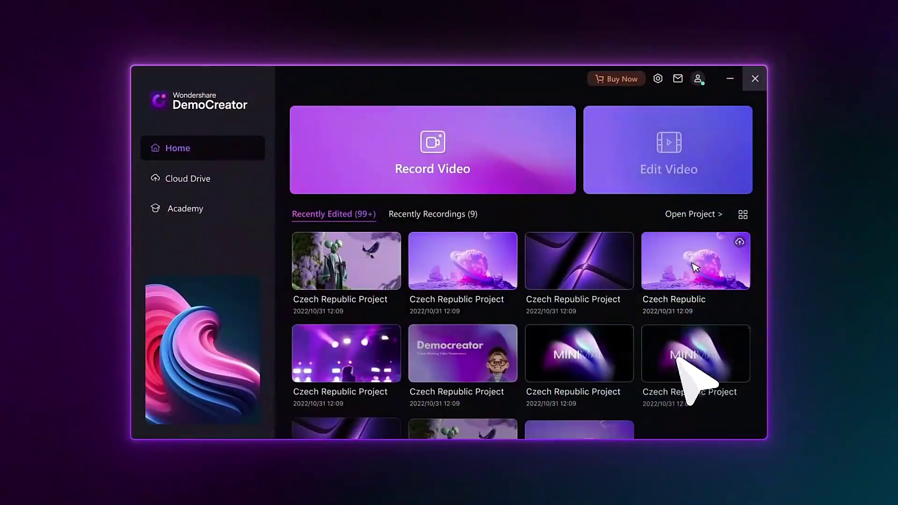
Open the video editor and place the Your Video library clip on video track 1.
click(618, 219)
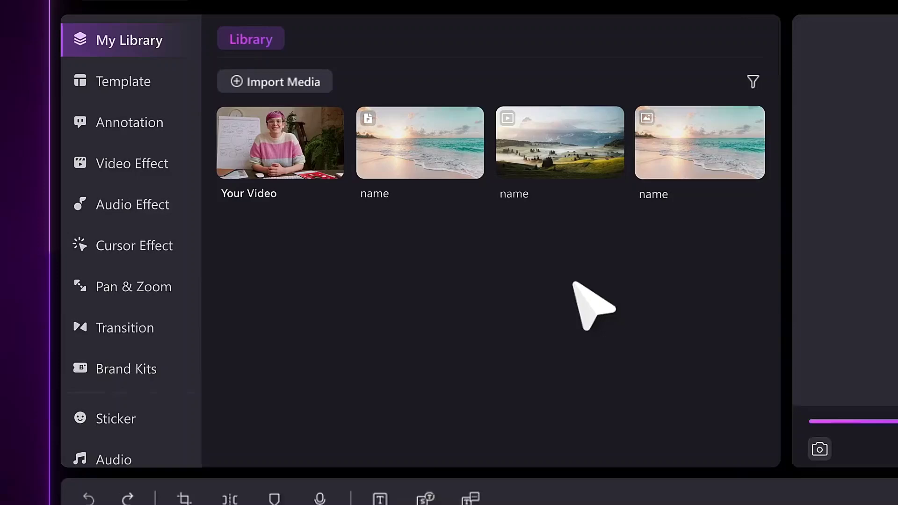
drag(145, 135, 158, 305)
drag(315, 74, 322, 300)
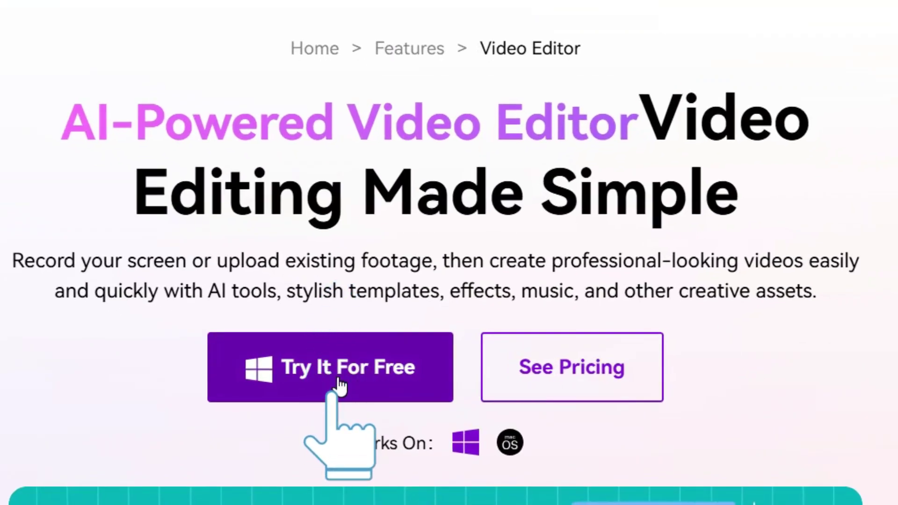
Start the free DemoCreator trial download from the Video Editor web page.
click(341, 386)
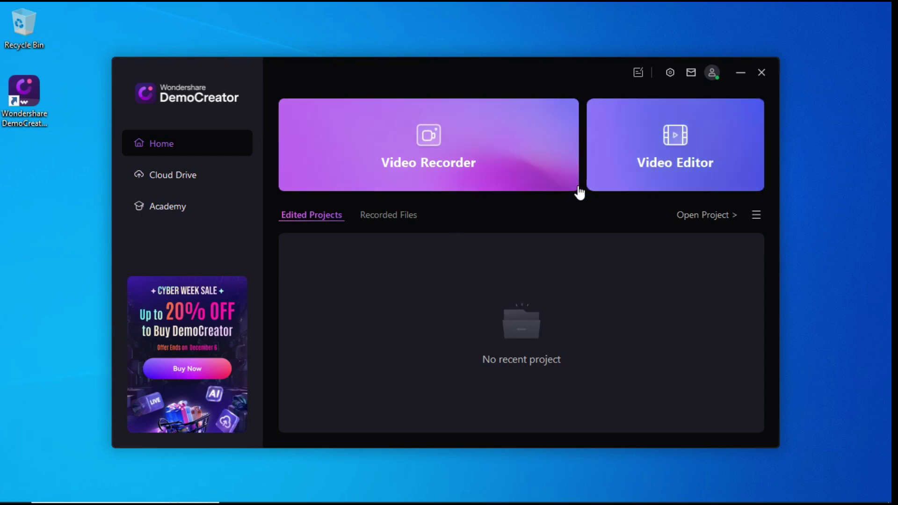
Open the Video Recorder to show the 'What would you like to record?' options.
click(432, 152)
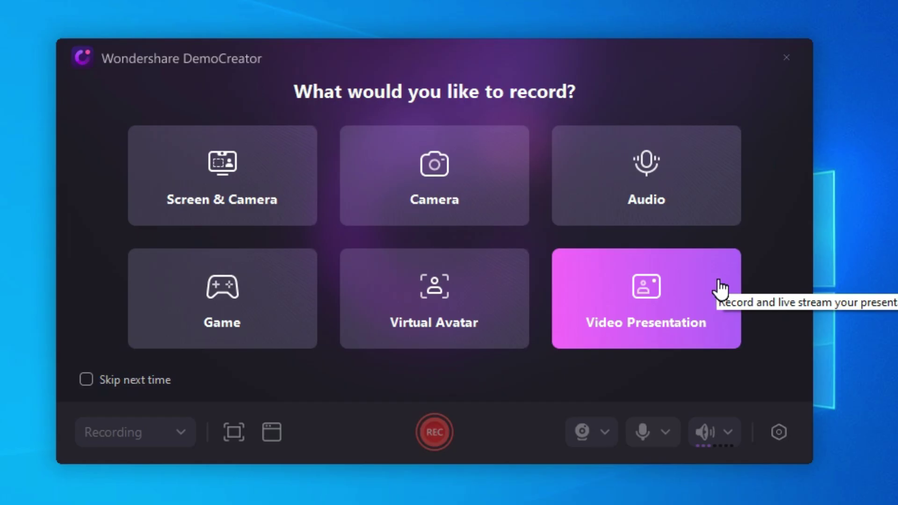
Choose Screen & Camera, try Fullscreen, then outline a custom 960×570 capture area.
click(226, 190)
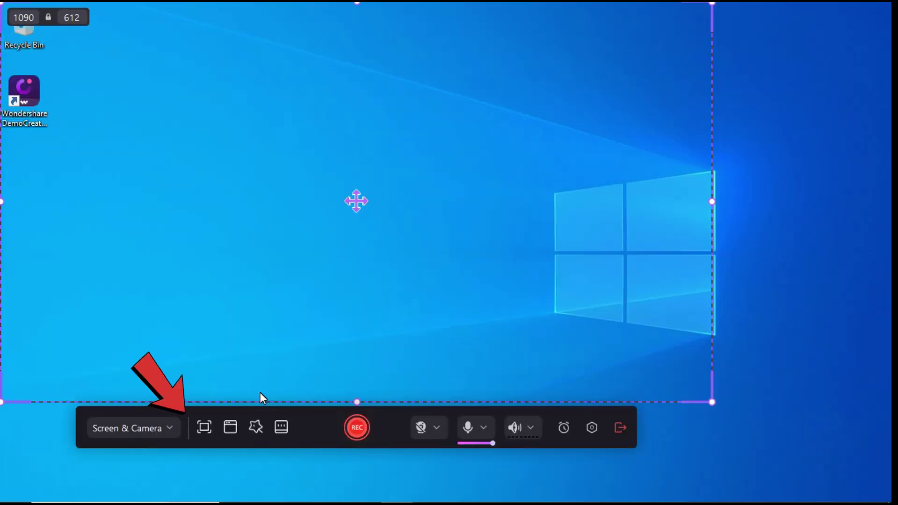
click(203, 430)
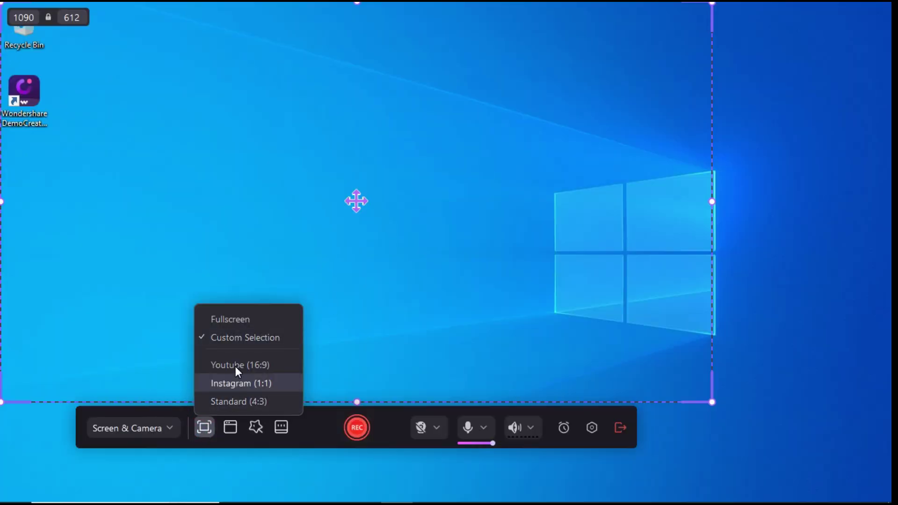
click(240, 321)
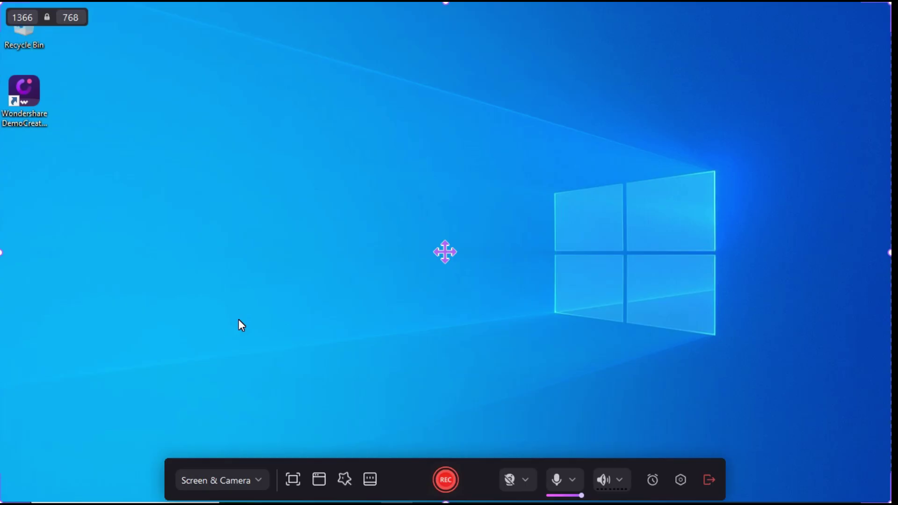
click(293, 479)
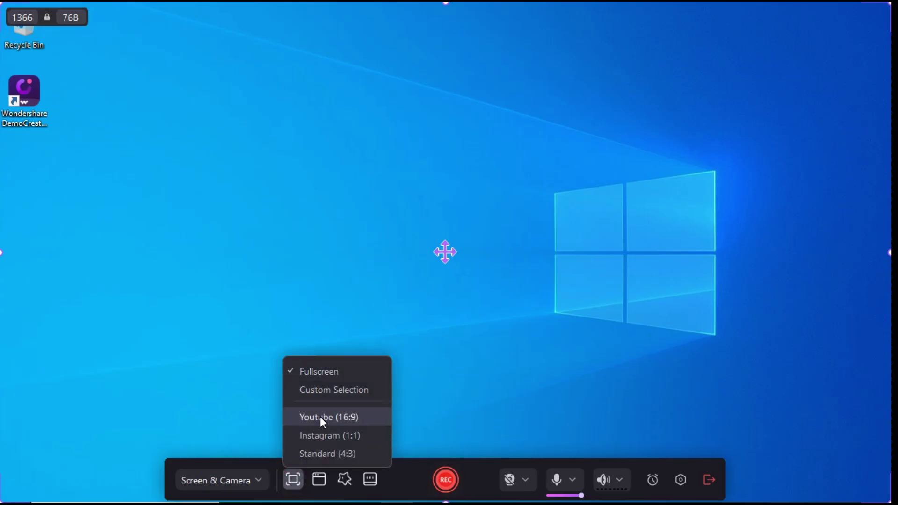
click(327, 389)
drag(140, 59, 767, 432)
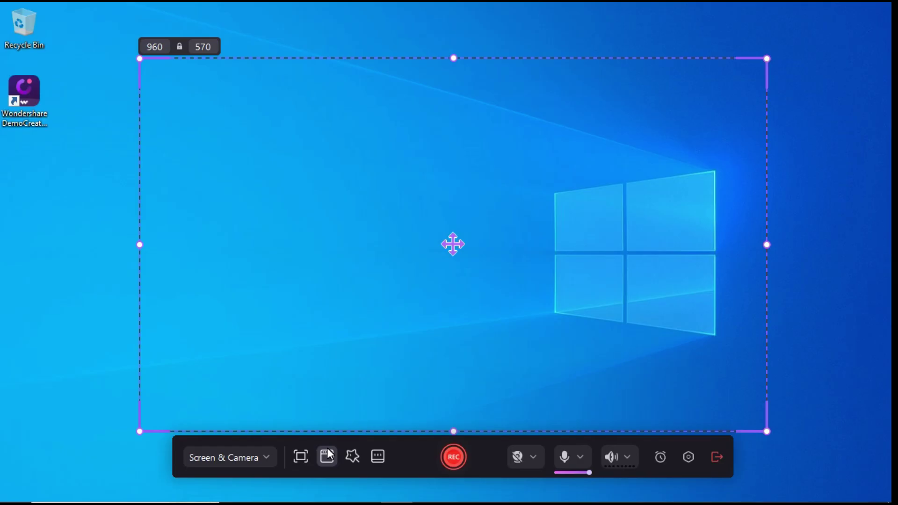
Switch the capture area to Youtube 16:9 (1280×720), then Instagram 1:1 (600×600).
click(303, 457)
click(326, 397)
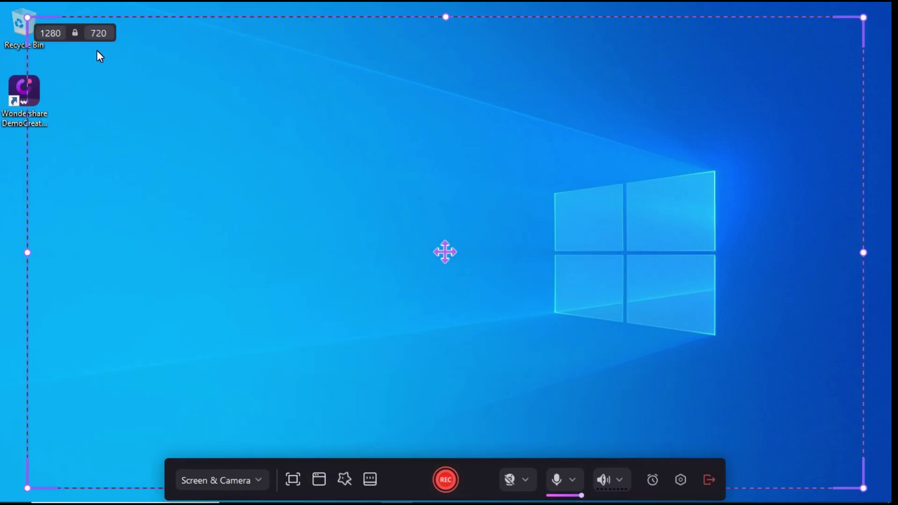
click(293, 477)
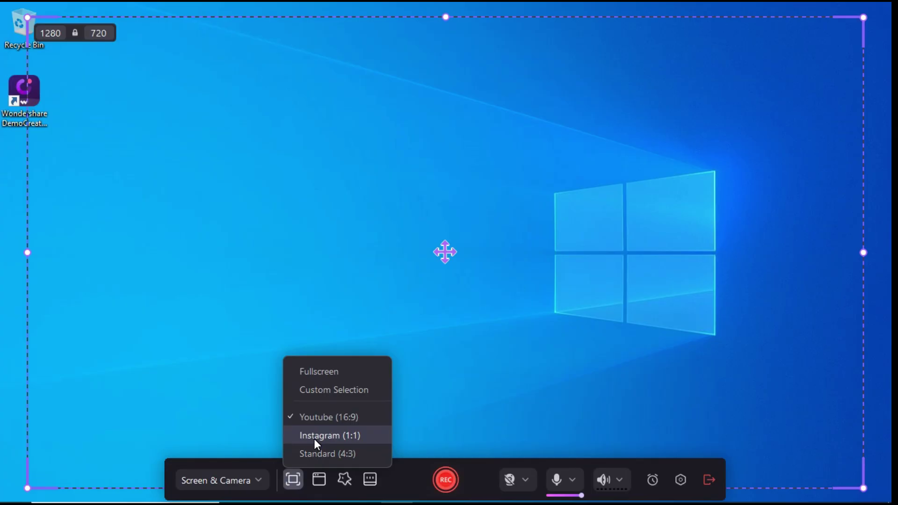
click(315, 436)
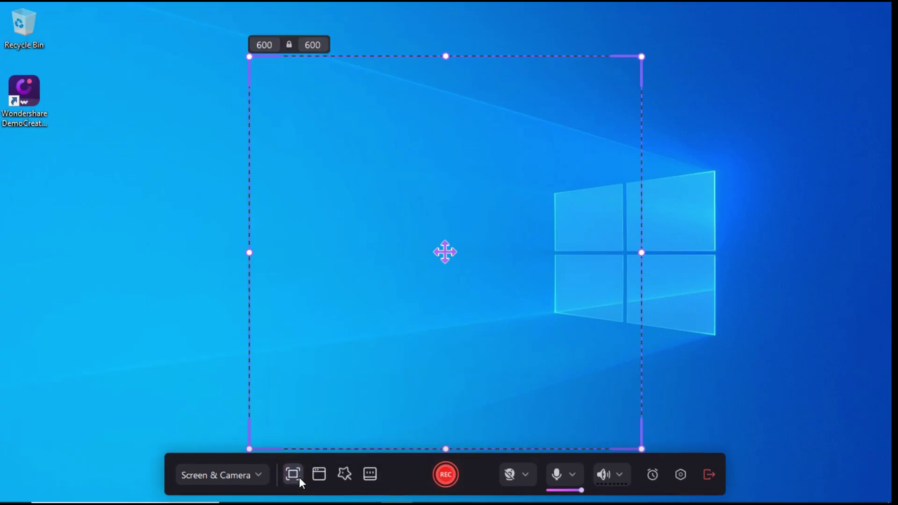
click(344, 477)
mouse_move(349, 425)
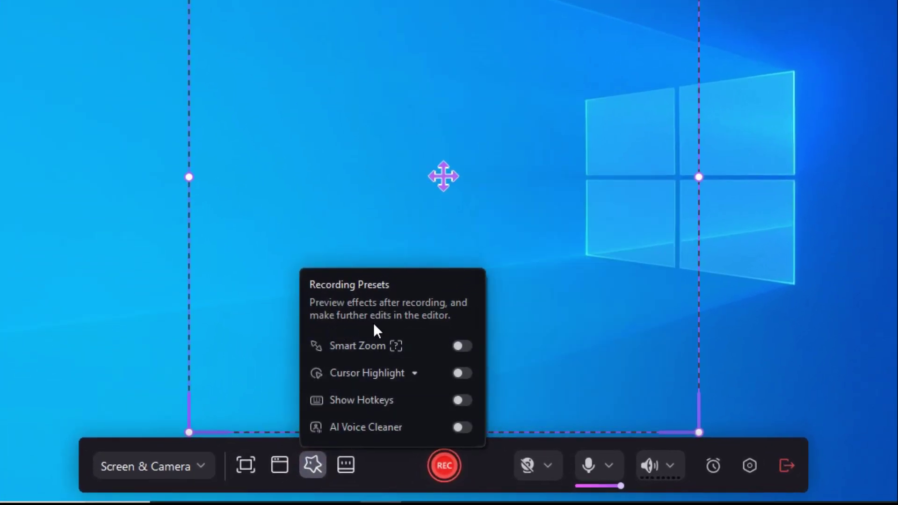
mouse_move(363, 342)
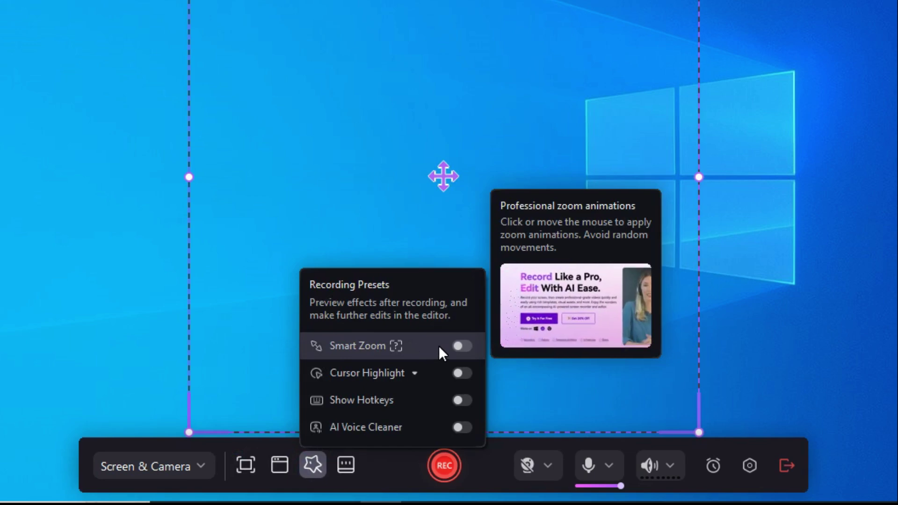
mouse_move(408, 372)
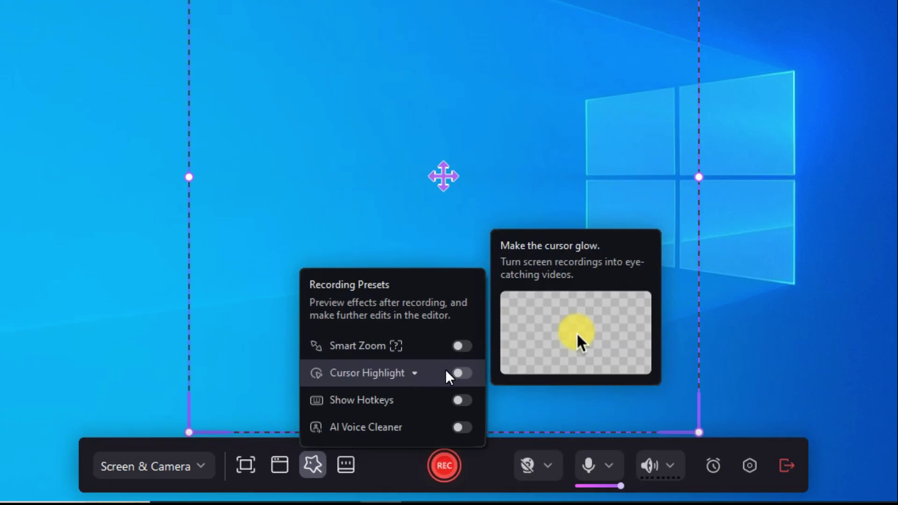
mouse_move(393, 401)
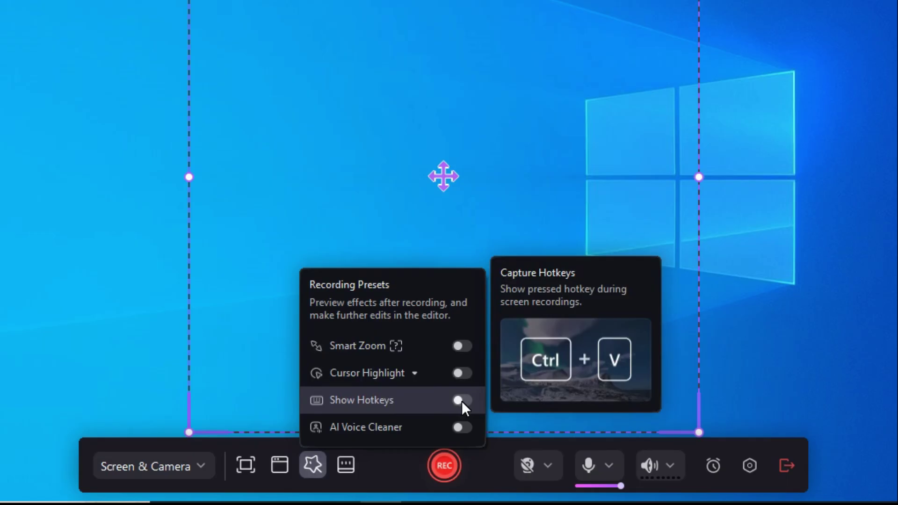
mouse_move(396, 428)
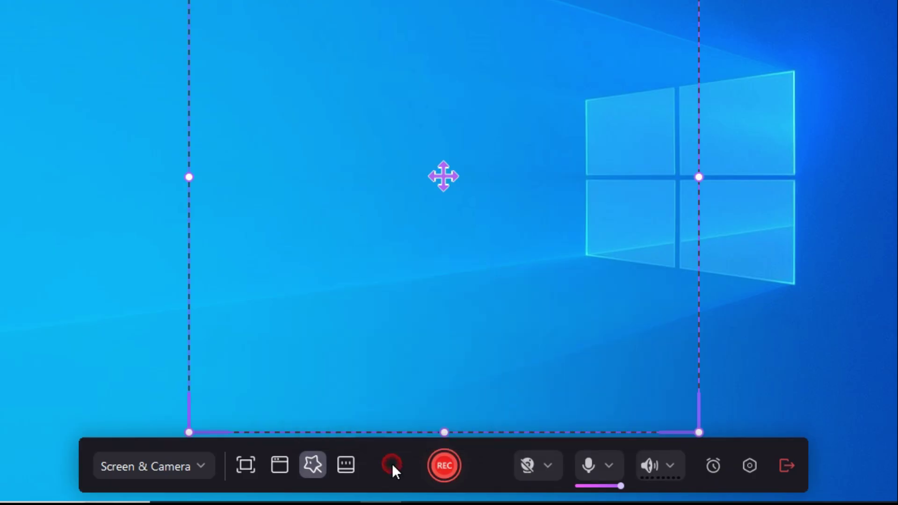
Paste the introduction script into the teleprompter, check its AI options, and play it.
click(346, 471)
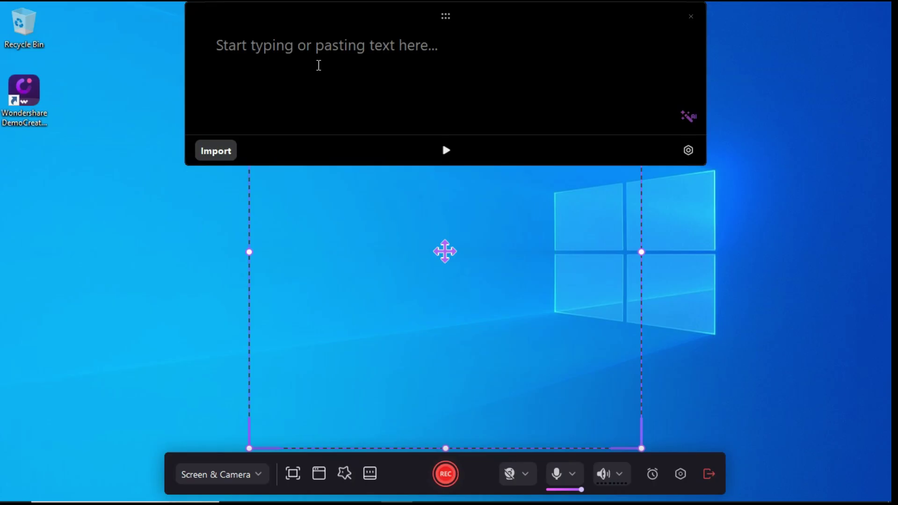
click(251, 60)
click(262, 58)
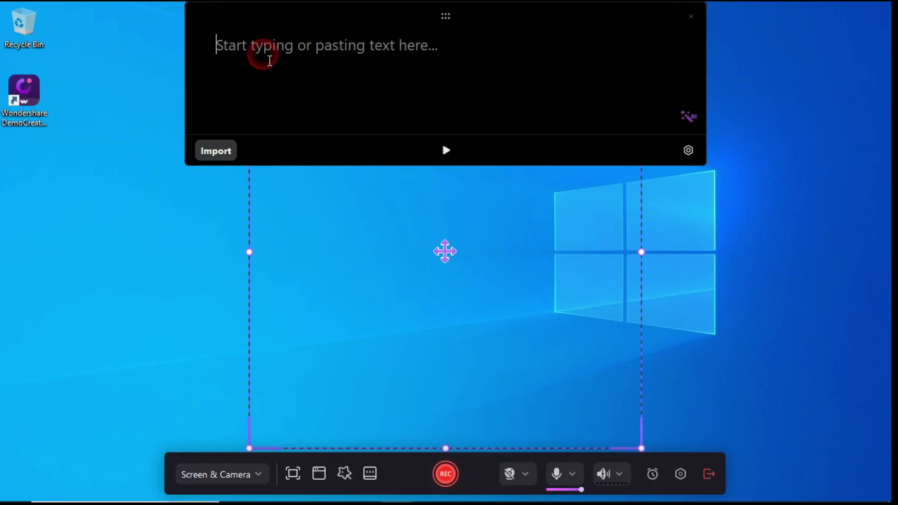
key(ctrl+v)
click(689, 116)
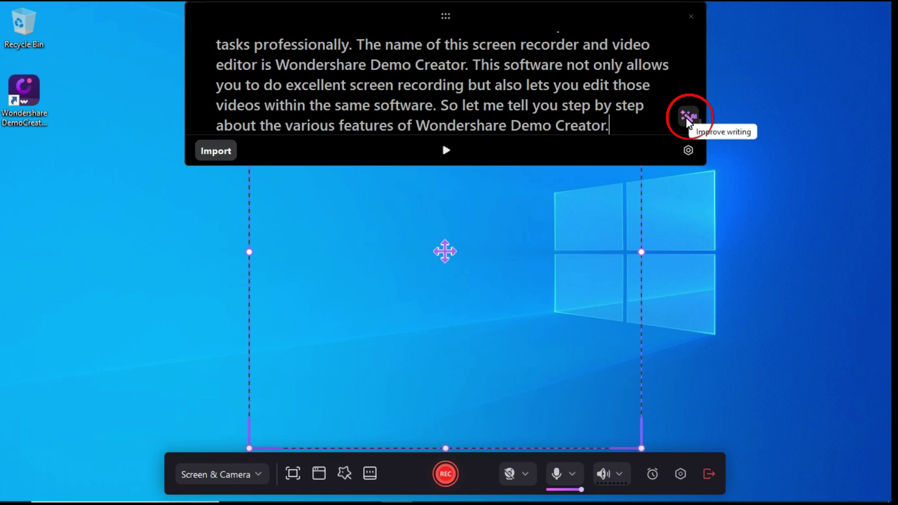
click(687, 118)
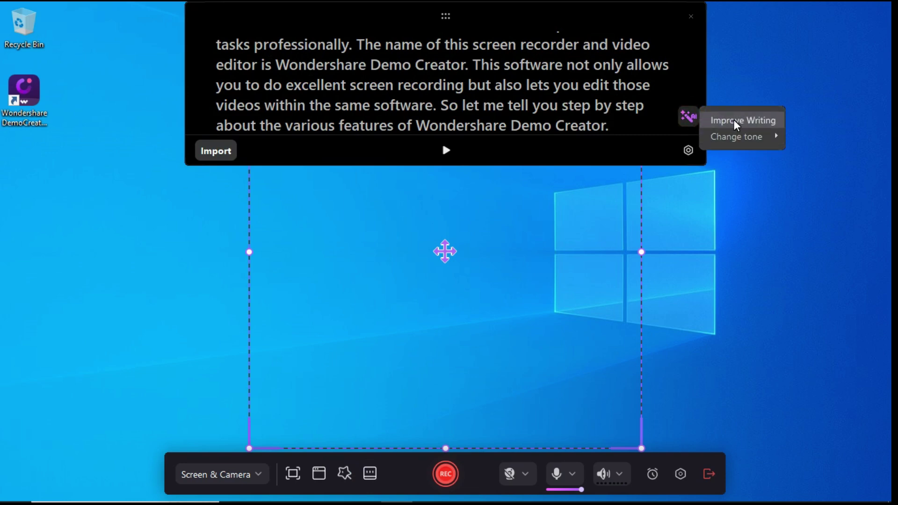
mouse_move(733, 140)
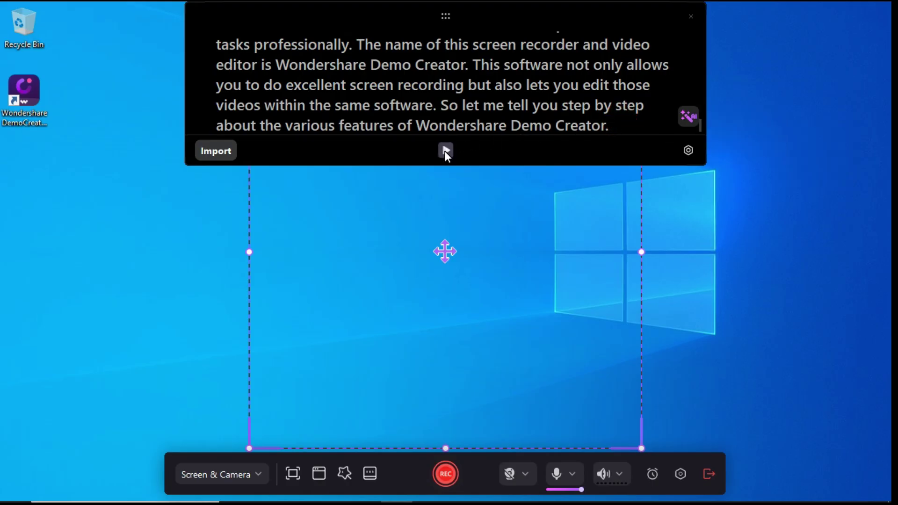
click(446, 151)
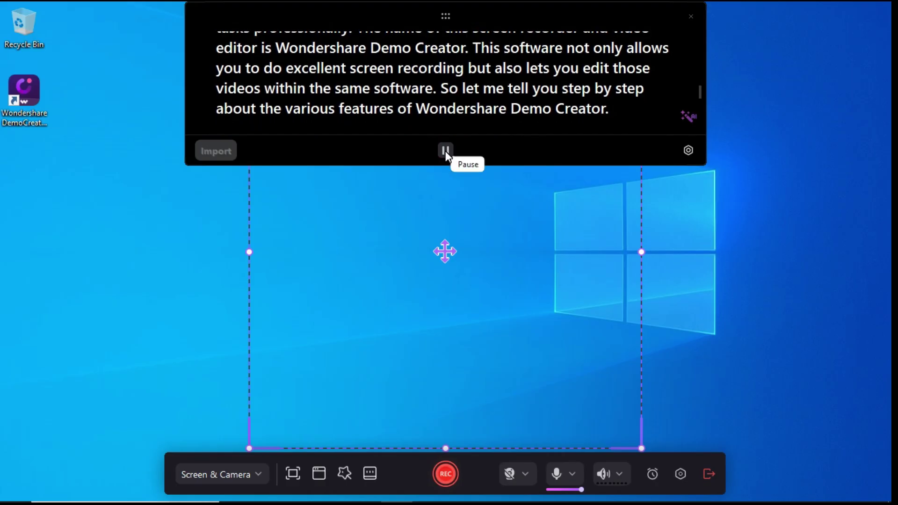
click(370, 474)
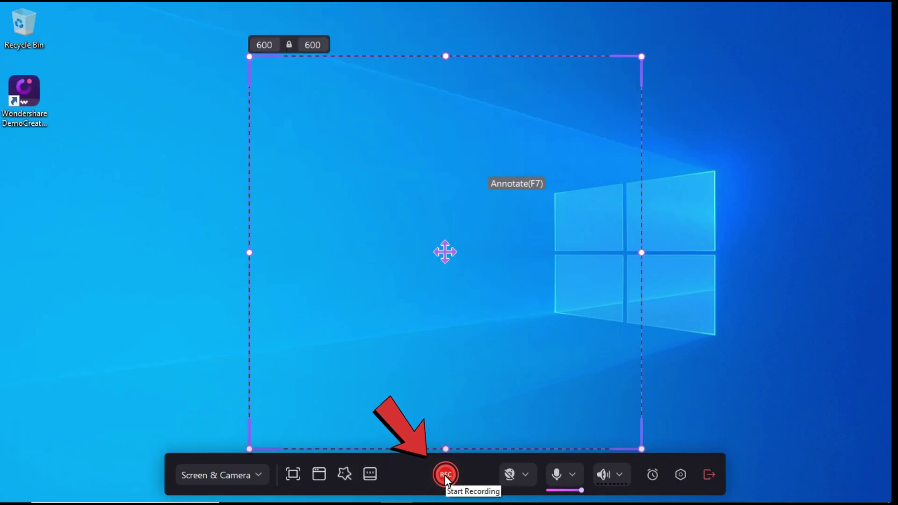
click(526, 475)
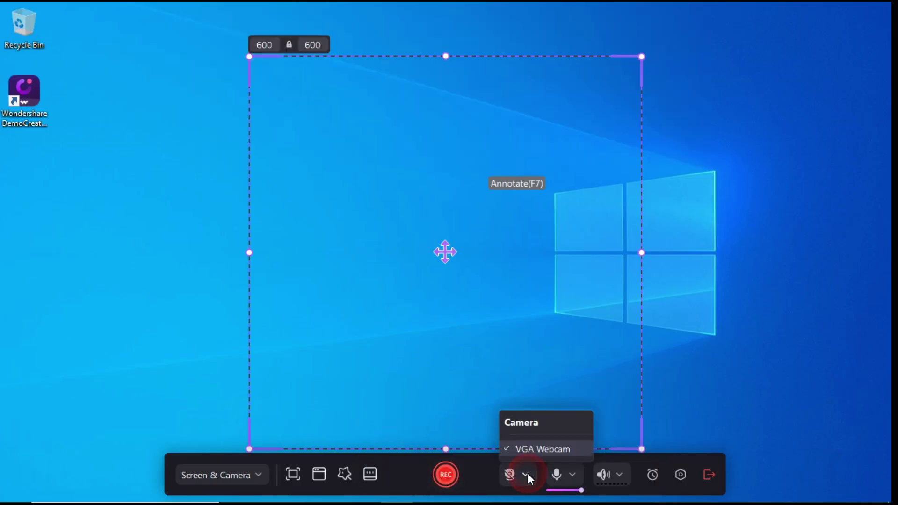
click(527, 473)
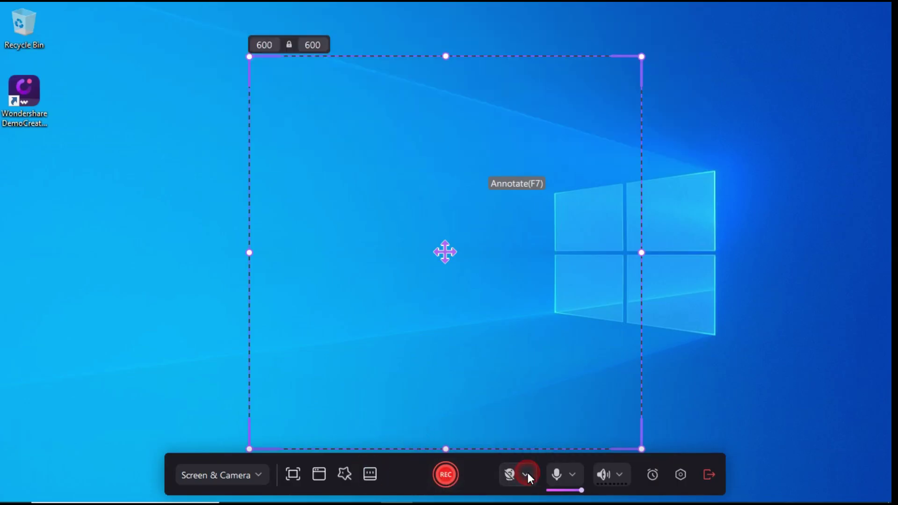
click(573, 475)
click(574, 475)
click(621, 474)
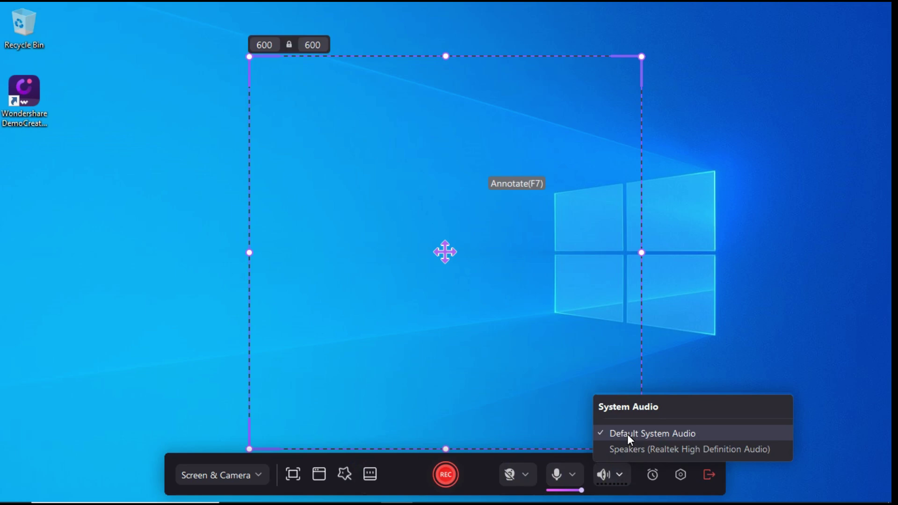
click(620, 474)
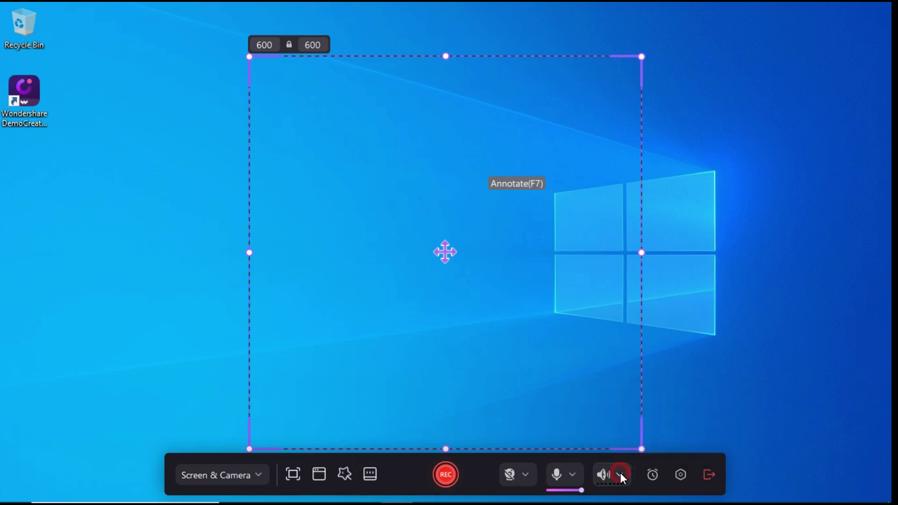
click(654, 475)
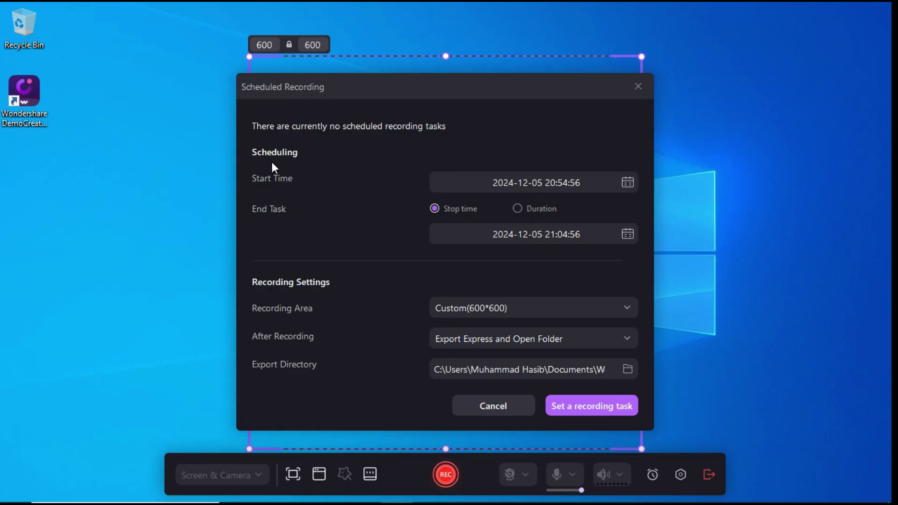
click(523, 406)
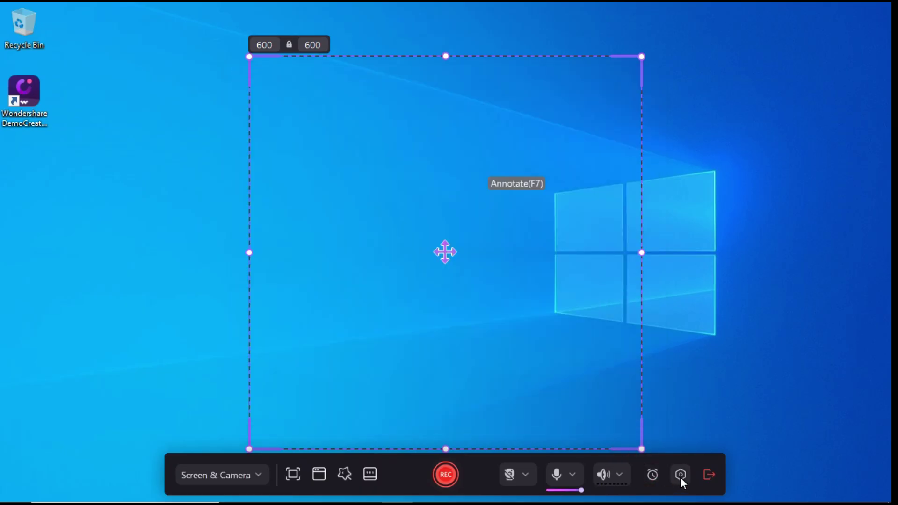
click(681, 476)
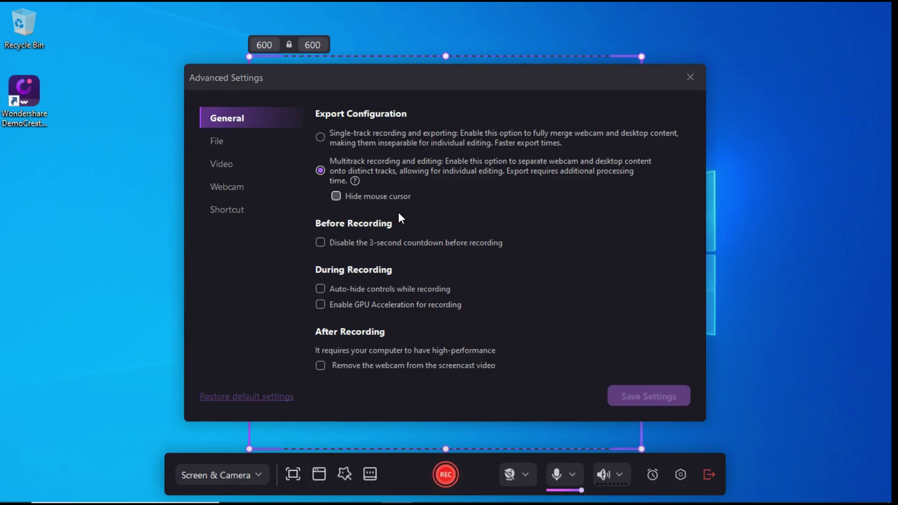
click(220, 141)
click(215, 165)
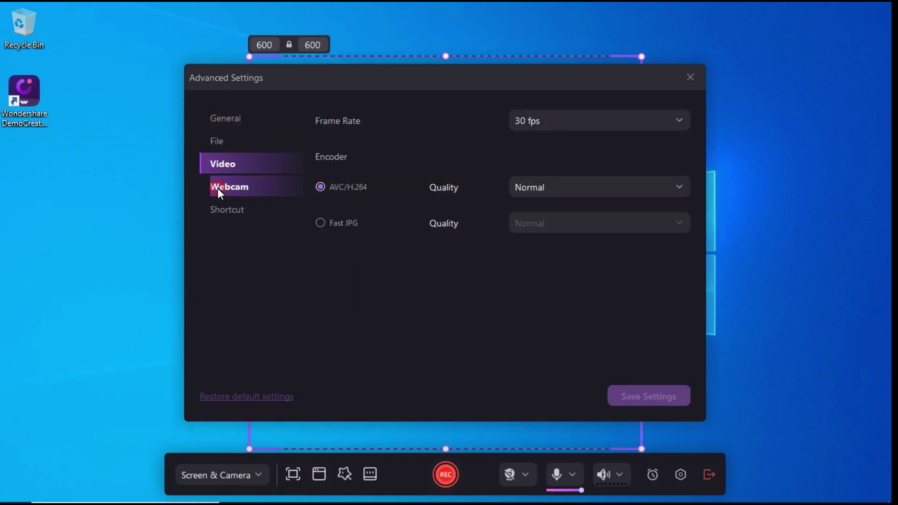
click(218, 189)
click(224, 164)
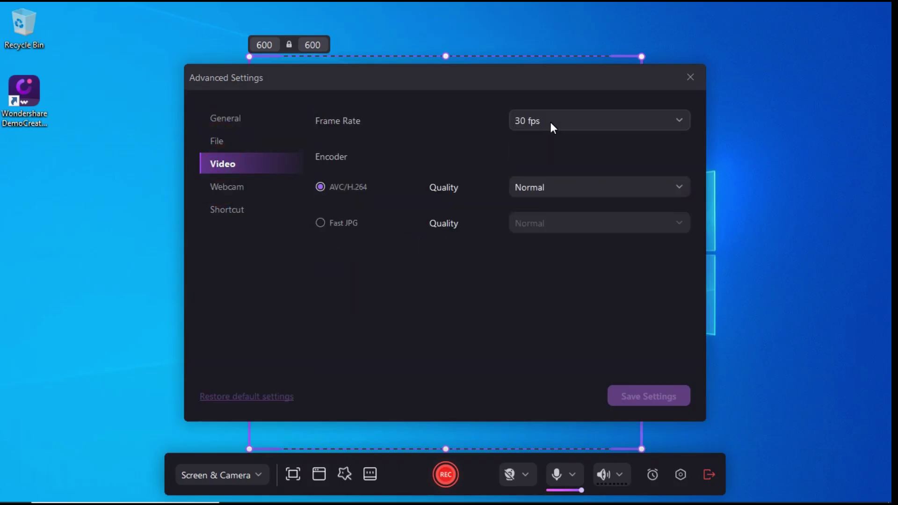
click(671, 122)
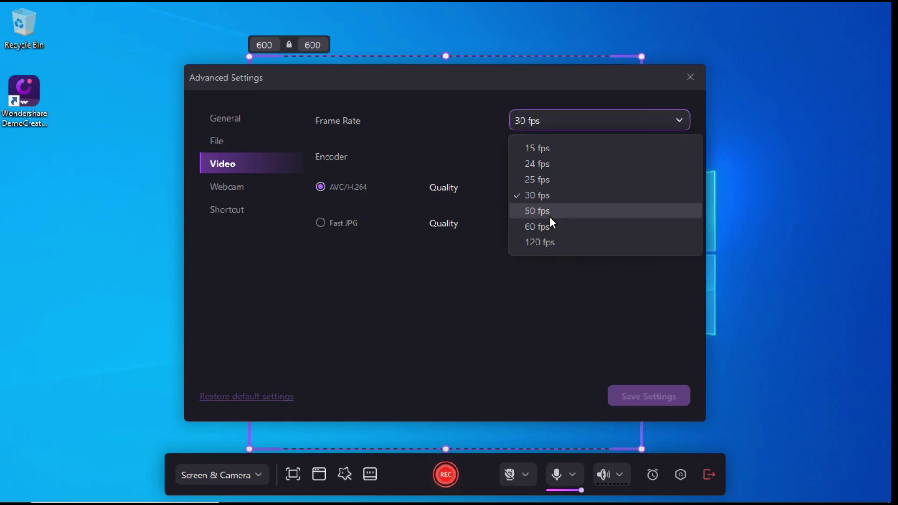
key(Escape)
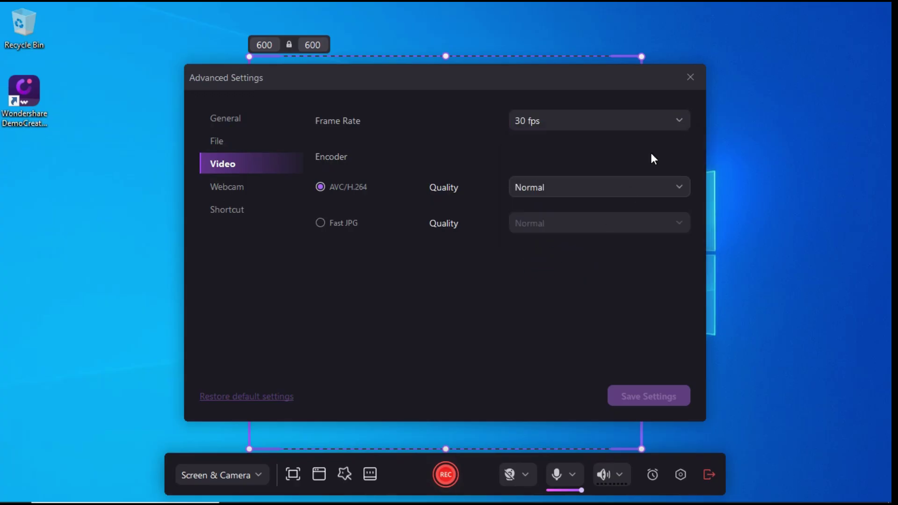
key(Escape)
Set the capture area to Fullscreen and start recording.
click(294, 475)
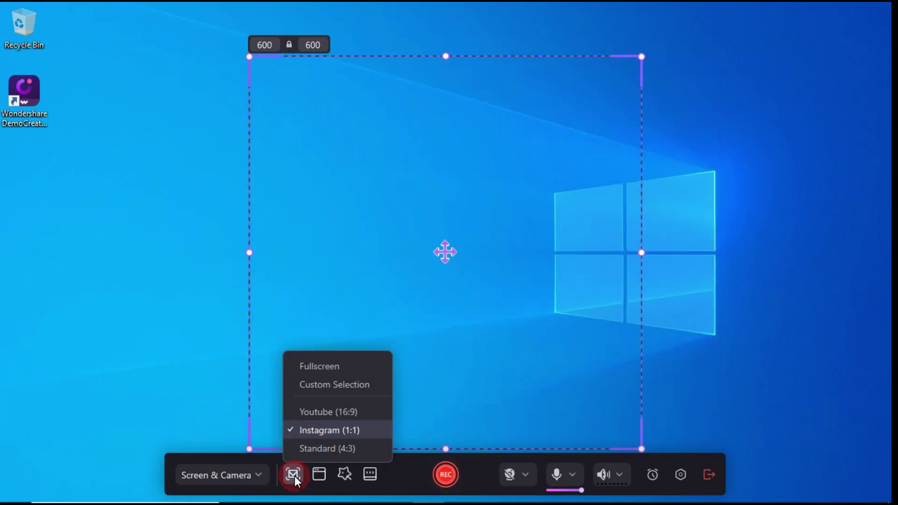
click(309, 370)
click(447, 480)
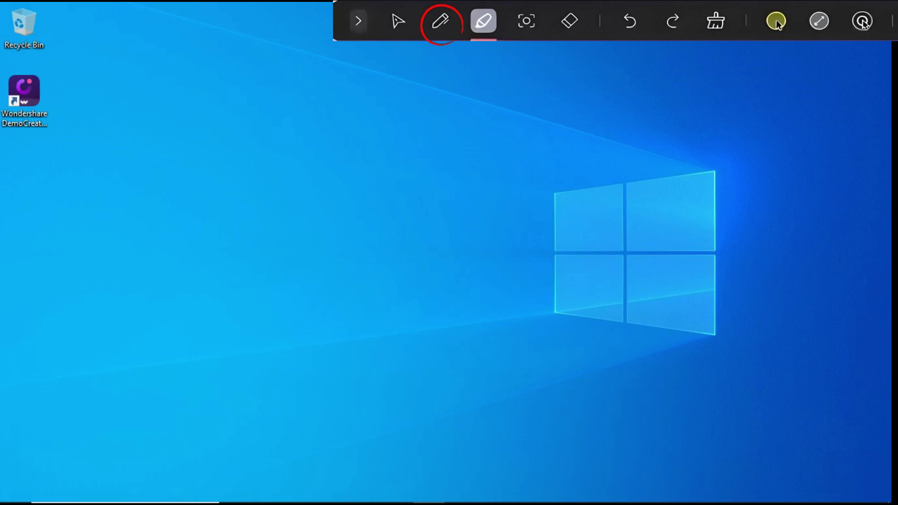
Draw a red checkmark and a red X, and highlight the DemoCreator icon label green.
mouse_move(250, 181)
mouse_down()
mouse_move(261, 204)
mouse_move(346, 123)
mouse_up()
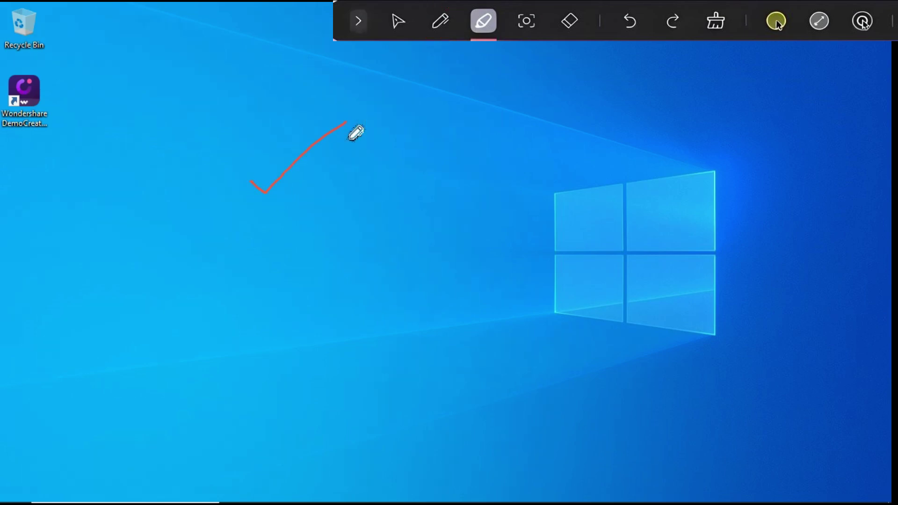
drag(365, 162, 470, 229)
drag(453, 165, 342, 243)
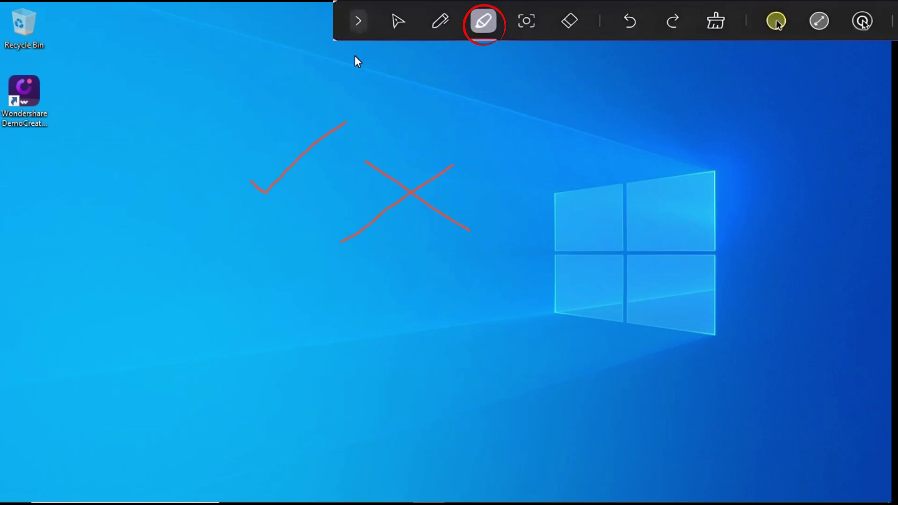
mouse_move(67, 110)
mouse_down()
mouse_move(10, 110)
mouse_move(12, 120)
mouse_move(67, 125)
mouse_up()
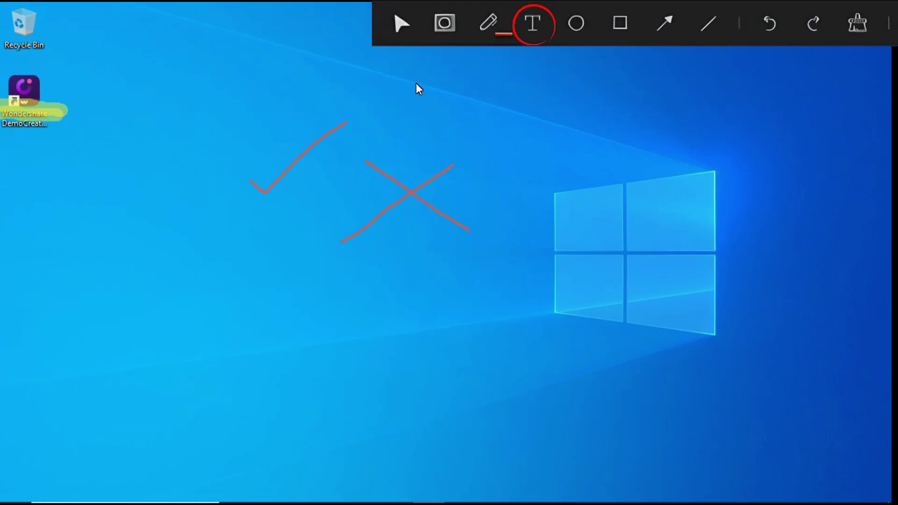
Add red 'DemoCreator' text on screen and circle it with a red ellipse.
click(442, 140)
text(Demo)
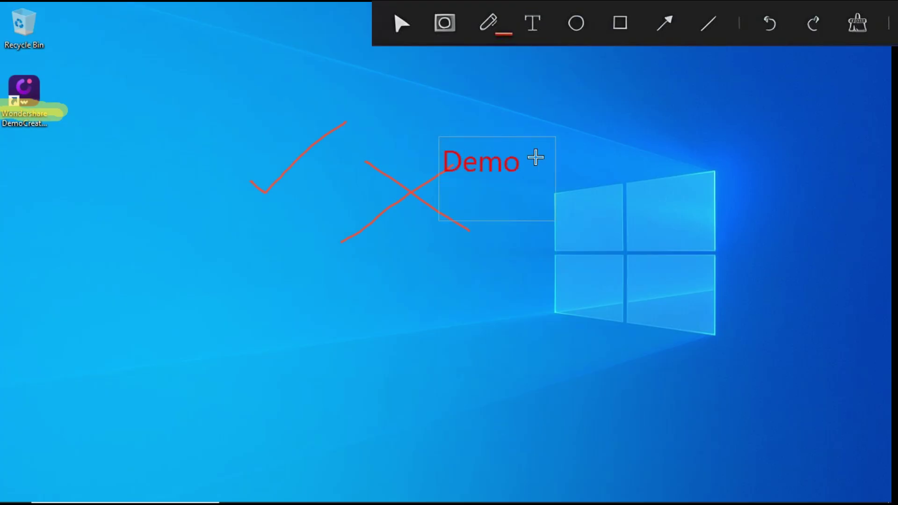
text(Creator)
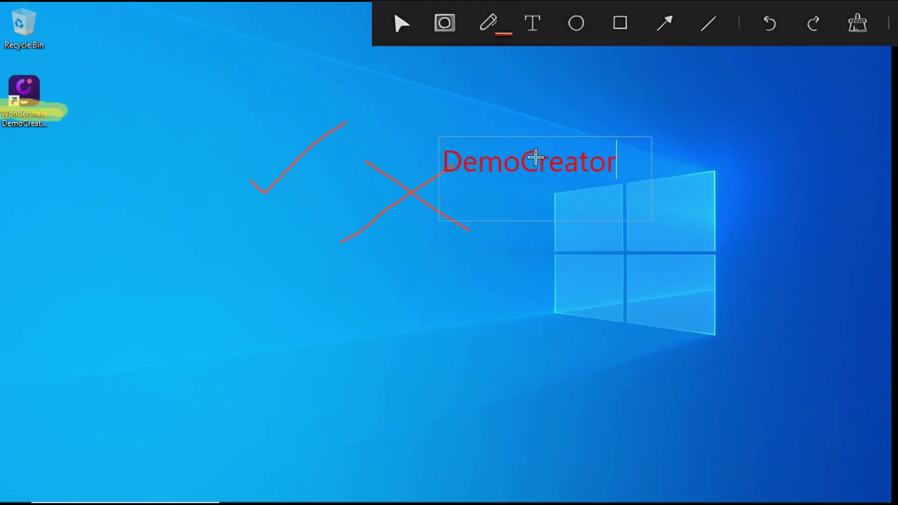
key(Escape)
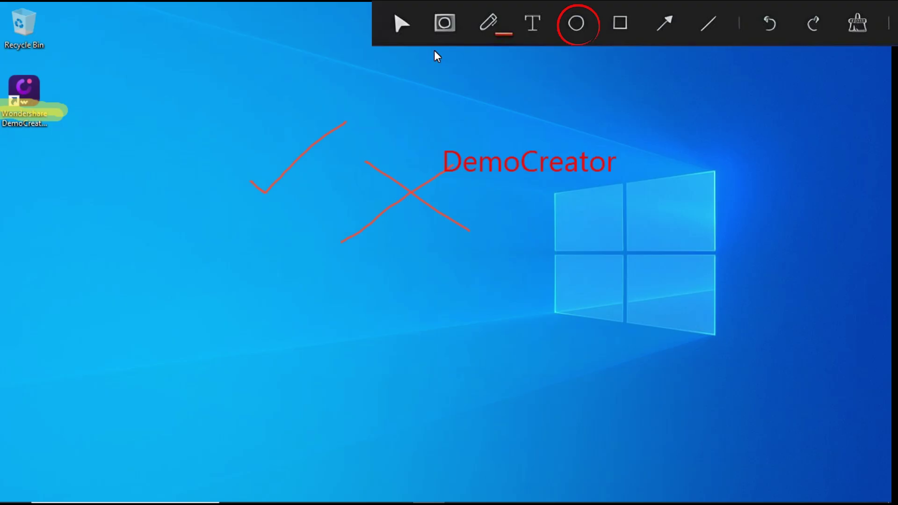
drag(421, 124, 653, 214)
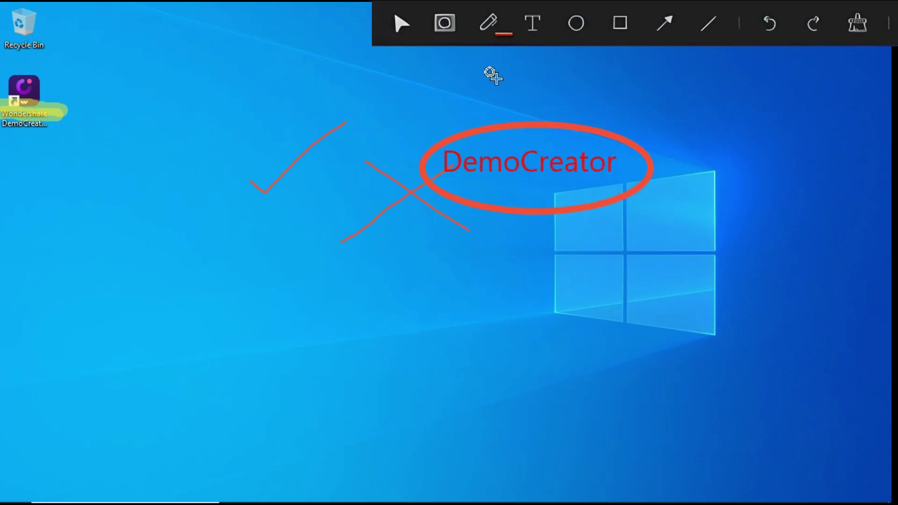
Draw red rectangles below the text and around the desktop icon, add an arrow and line, erase the arrow.
drag(634, 44, 644, 22)
drag(362, 257, 597, 335)
drag(125, 123, 2, 71)
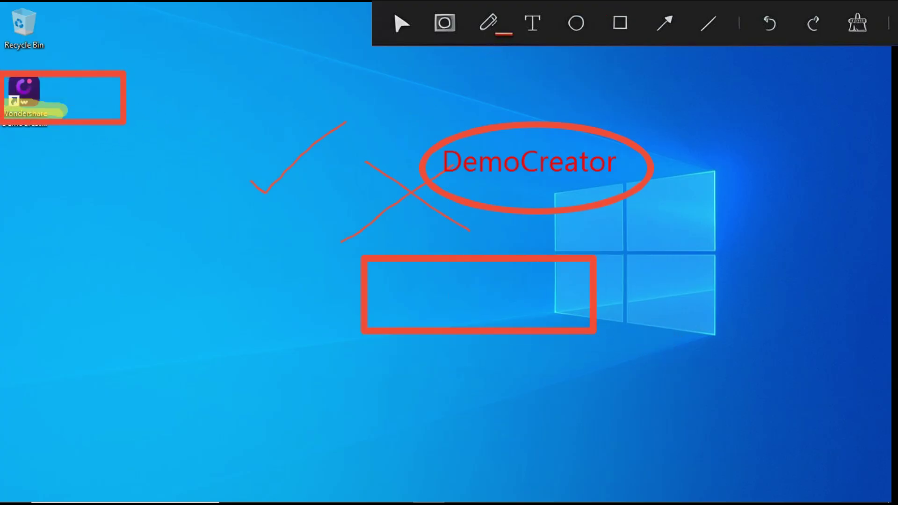
drag(542, 95, 587, 74)
drag(443, 88, 503, 88)
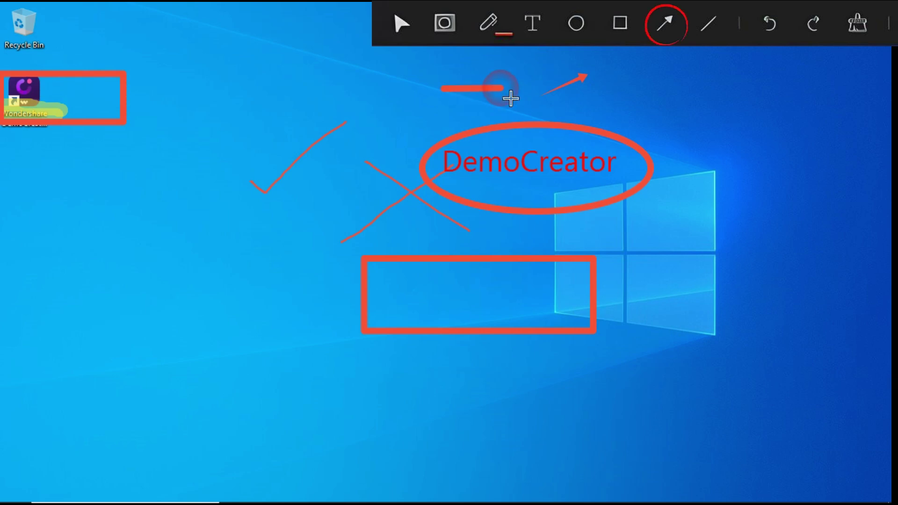
click(571, 85)
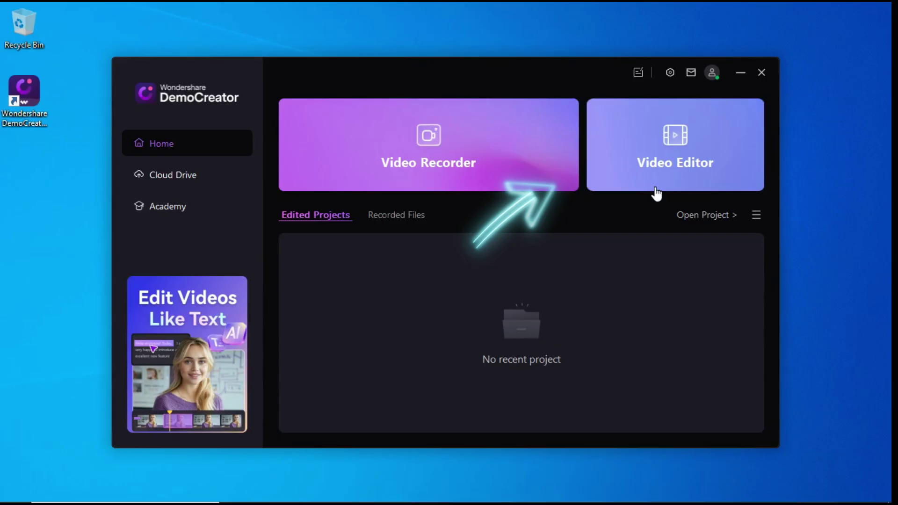
Open a new Video Editor project and import all three media files.
click(682, 164)
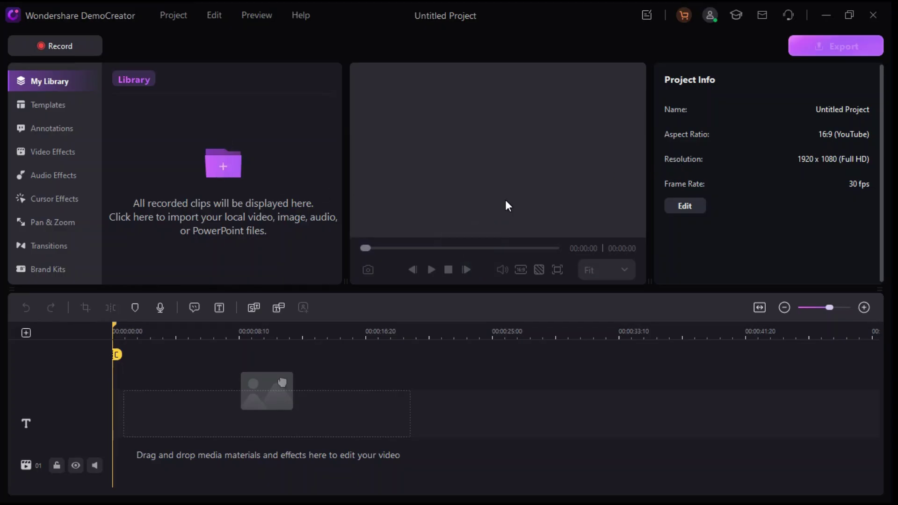
click(235, 190)
key(ctrl+a)
key(Return)
Put Background.mp4 on track 1, keep current project settings, and add End 3.mp4 above it.
drag(164, 154, 103, 403)
click(564, 270)
drag(292, 167, 117, 418)
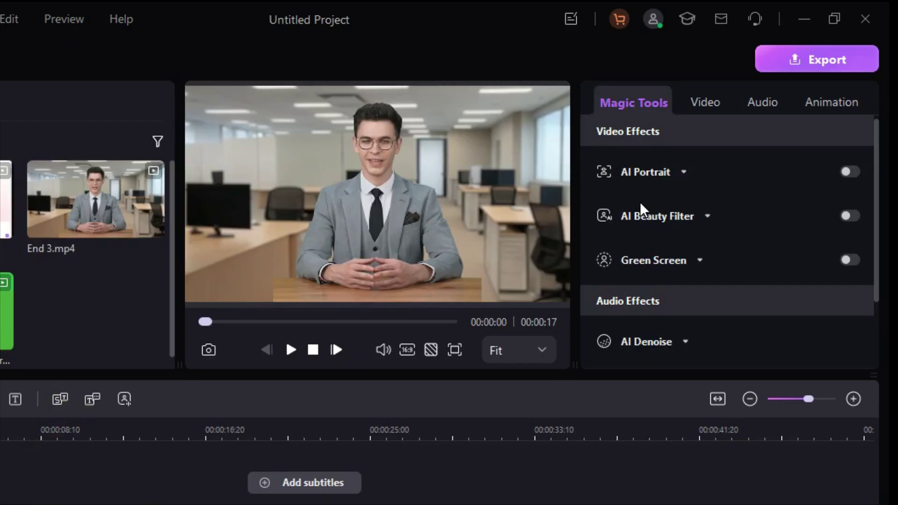
Turn on AI Portrait for End 3.mp4, set edge thickness 14 and feather 16, then turn it off.
scroll(641, 202, down, 1)
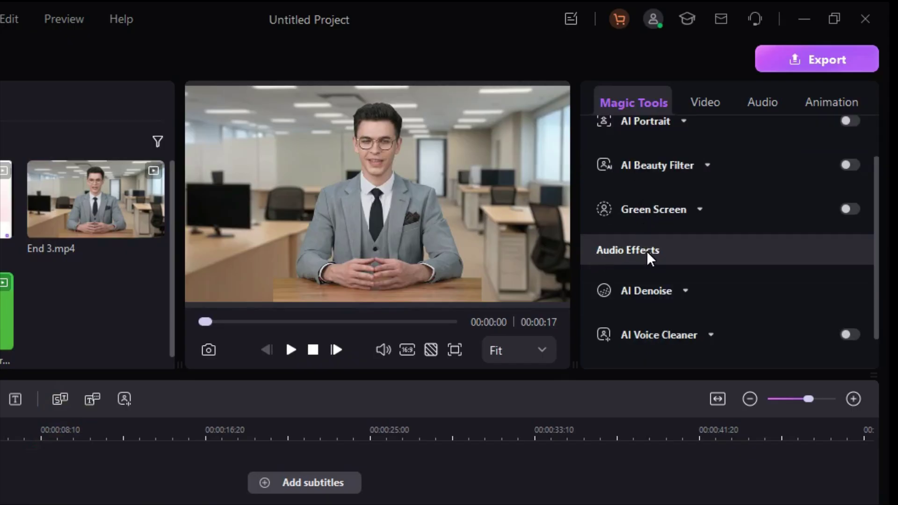
scroll(648, 257, up, 1)
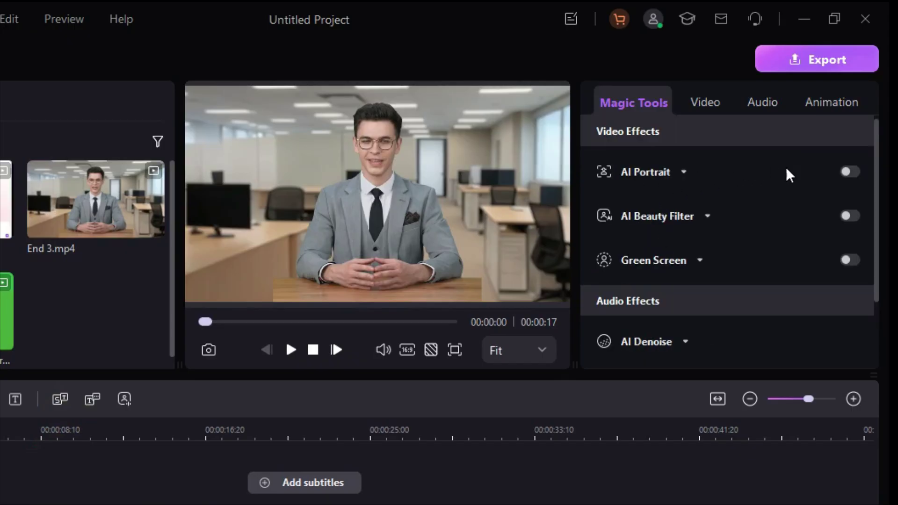
click(850, 170)
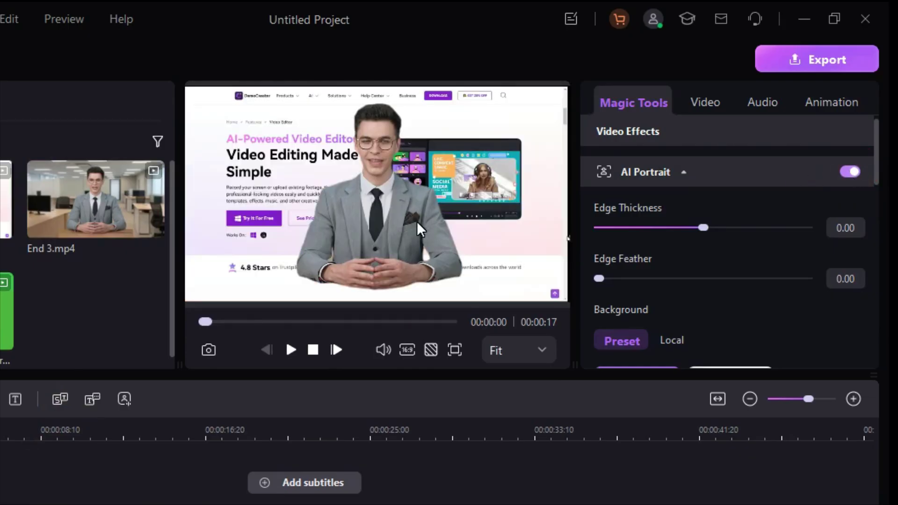
click(417, 221)
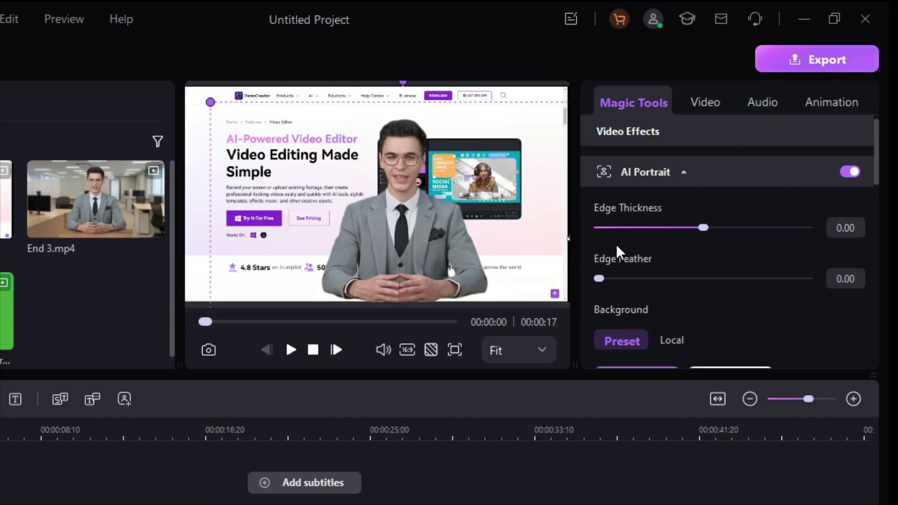
mouse_move(706, 229)
mouse_down()
mouse_move(736, 231)
mouse_move(719, 227)
mouse_up()
drag(599, 278, 774, 279)
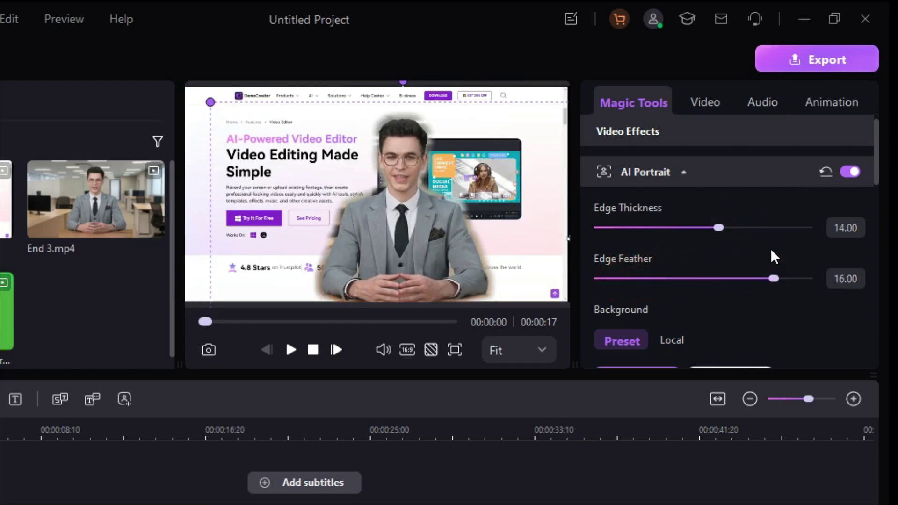
click(850, 171)
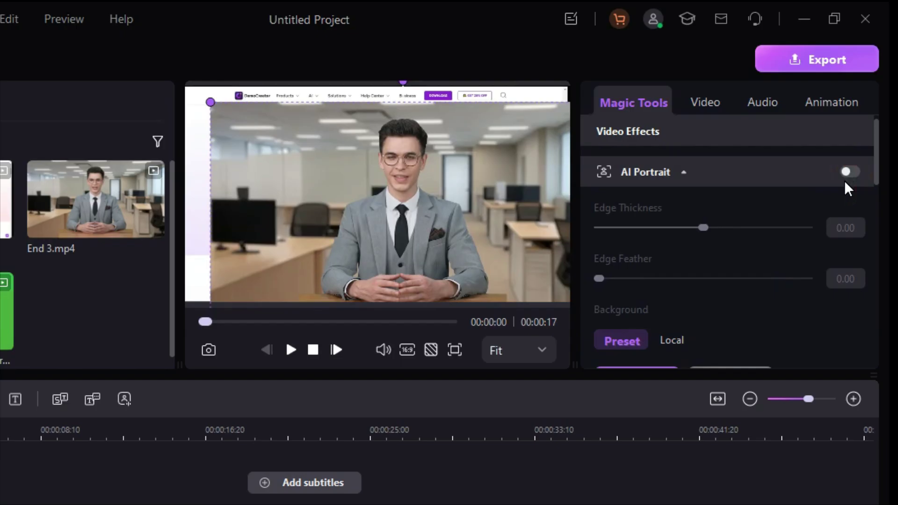
Turn on the AI Beauty Filter and apply the Slimming face preset.
click(684, 172)
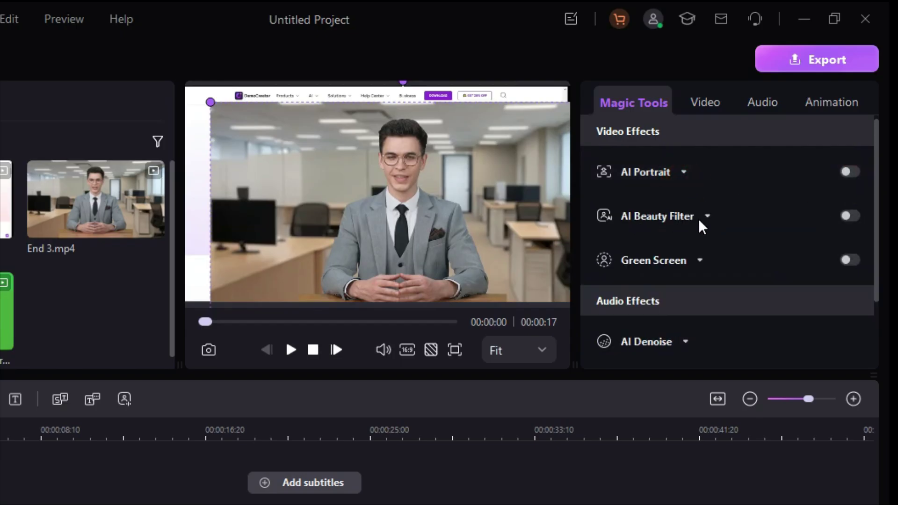
click(852, 217)
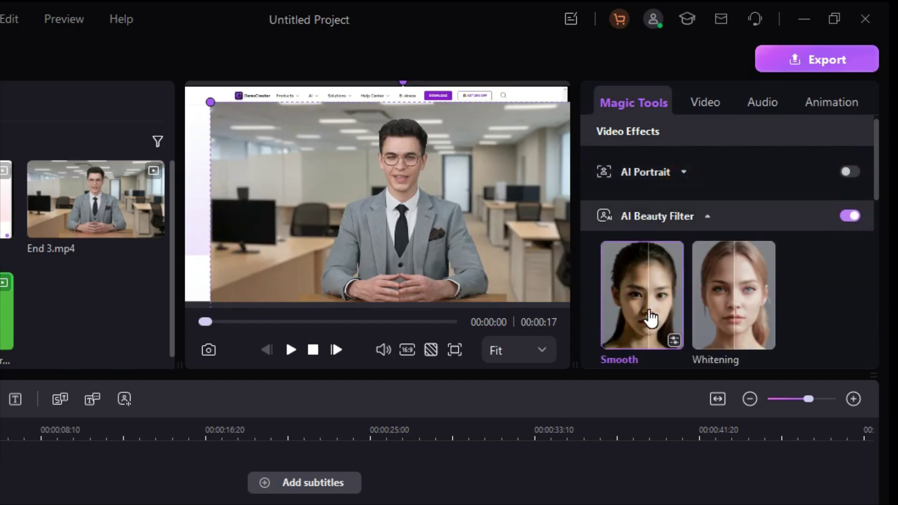
scroll(747, 304, down, 1)
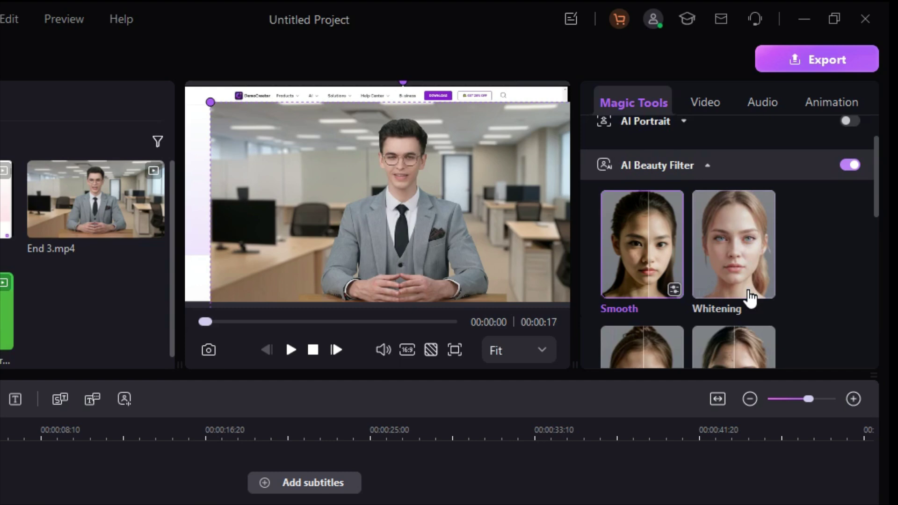
scroll(748, 300, down, 2)
click(653, 298)
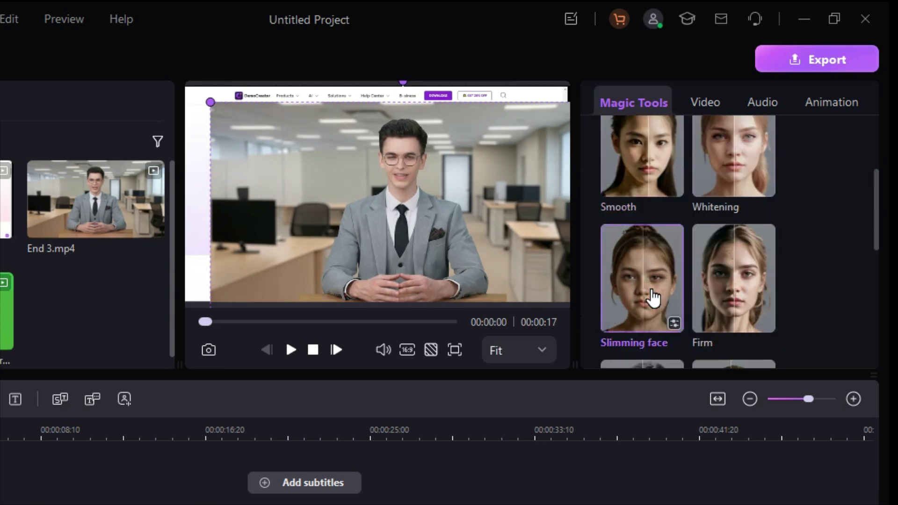
Try the Face slimming slider in advanced settings, then reset it to its default 70%.
click(674, 323)
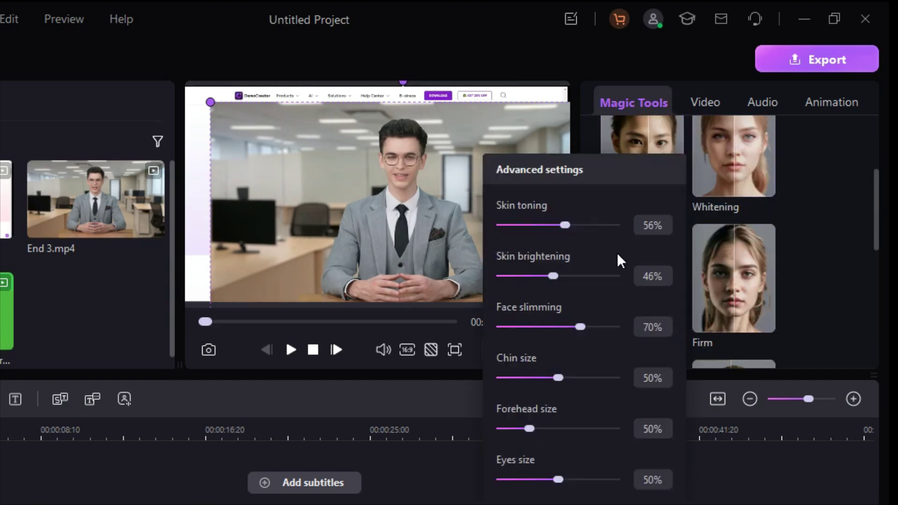
drag(580, 326, 671, 301)
click(663, 169)
click(802, 263)
scroll(751, 290, down, 1)
scroll(751, 290, down, 3)
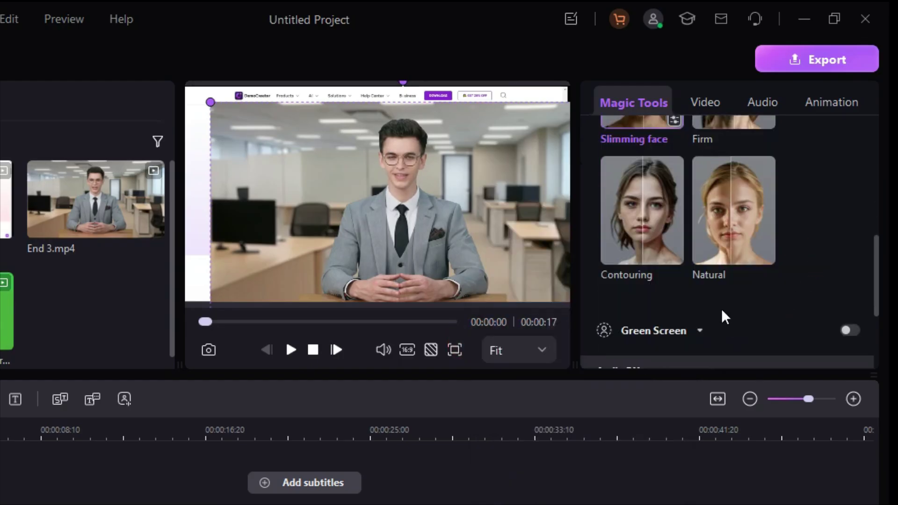
Add the Woman Speaking clip, key out its green background, and move her left of the presenter.
scroll(760, 259, down, 2)
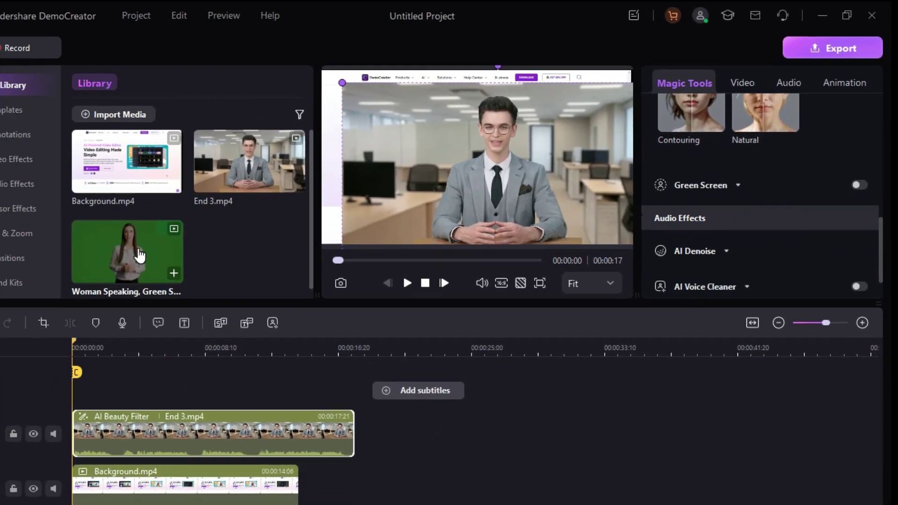
drag(140, 254, 64, 459)
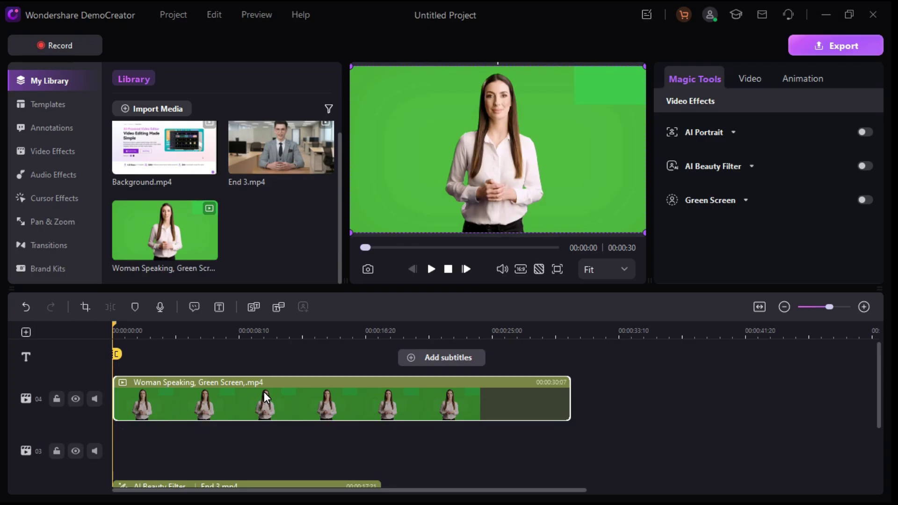
click(863, 200)
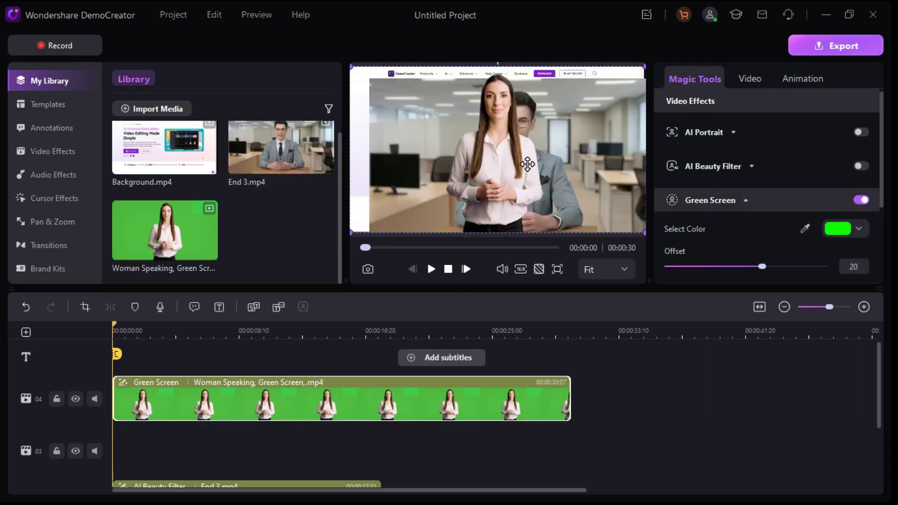
drag(504, 179, 433, 183)
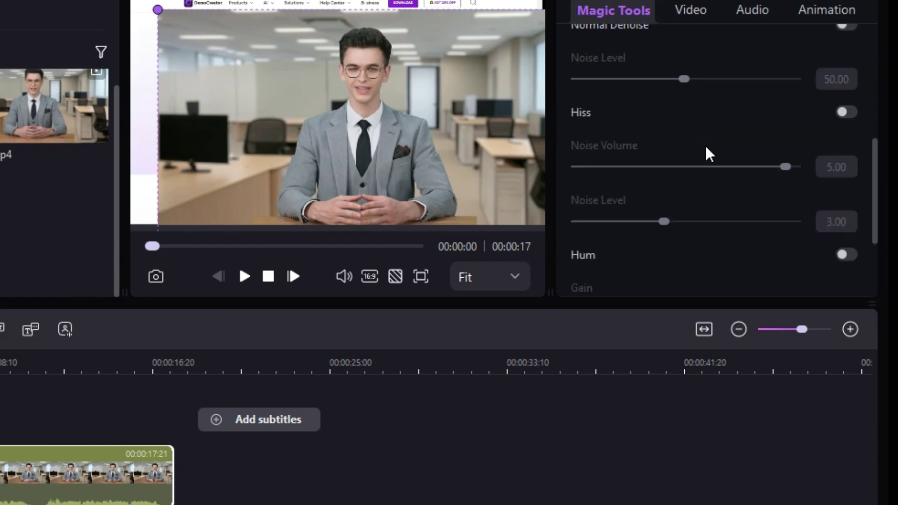
Collapse AI Denoise, then expand and collapse the AI Voice Cleaner strength settings.
scroll(709, 153, up, 1)
click(668, 38)
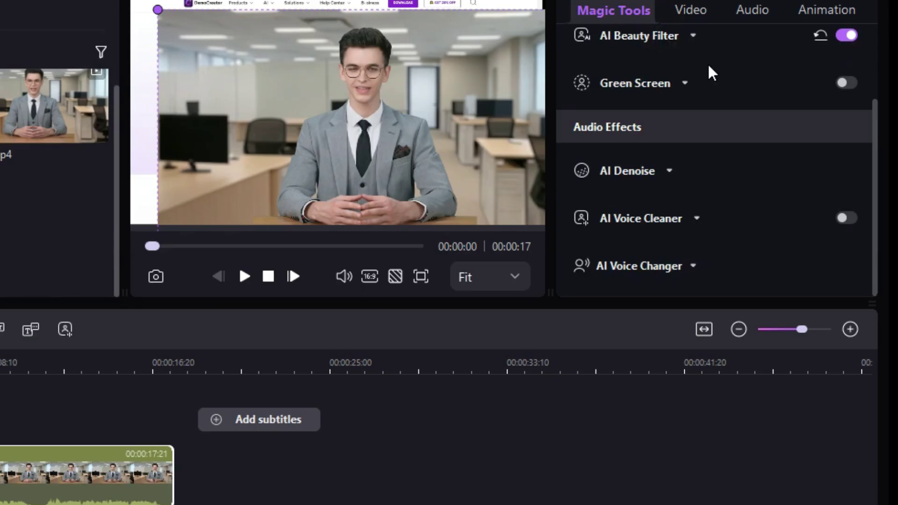
click(696, 216)
scroll(704, 206, down, 1)
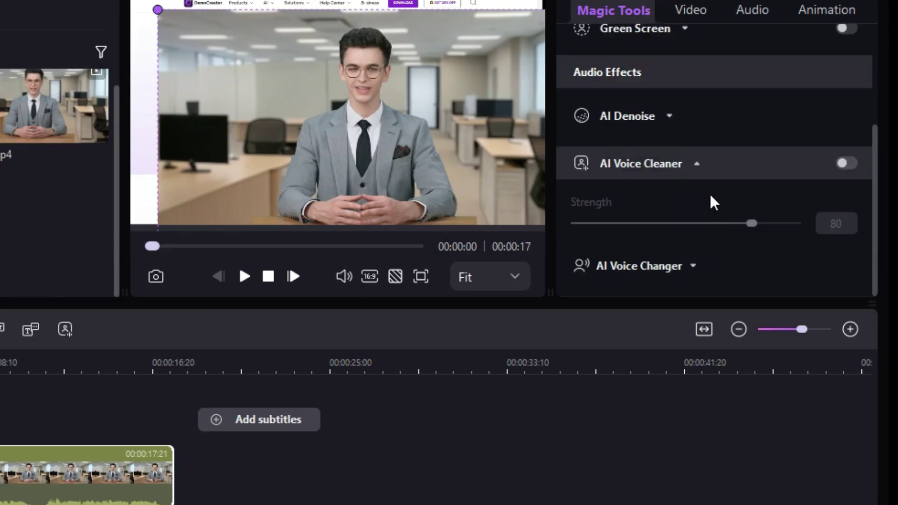
click(697, 164)
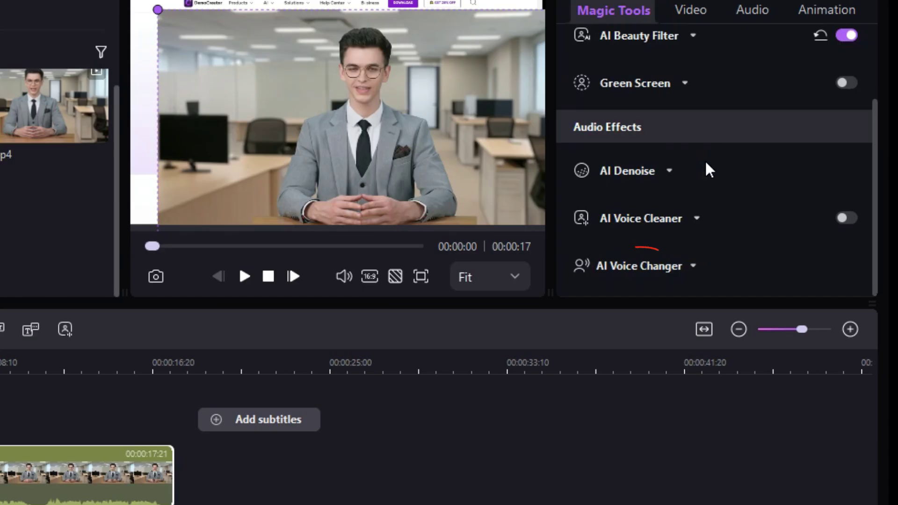
Change the narration to the Child voice Tiantsai in AI Voice Changer and preview it.
click(692, 266)
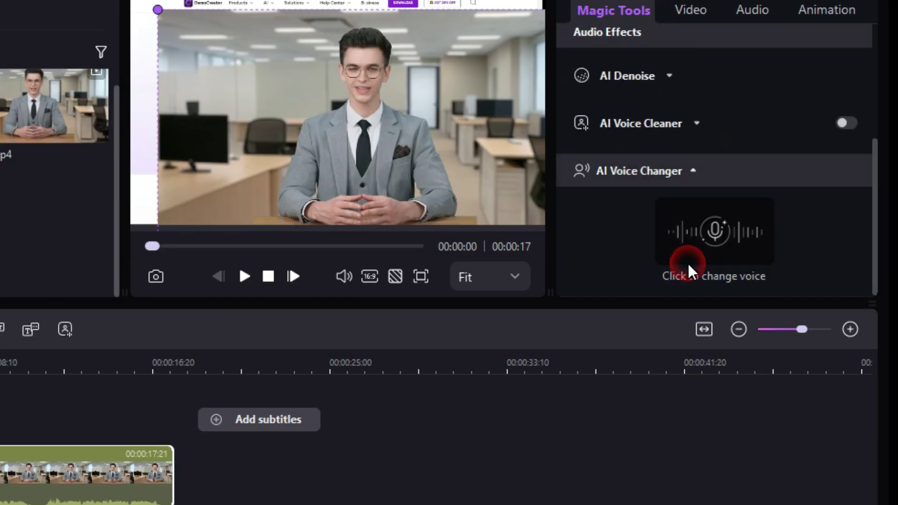
click(732, 236)
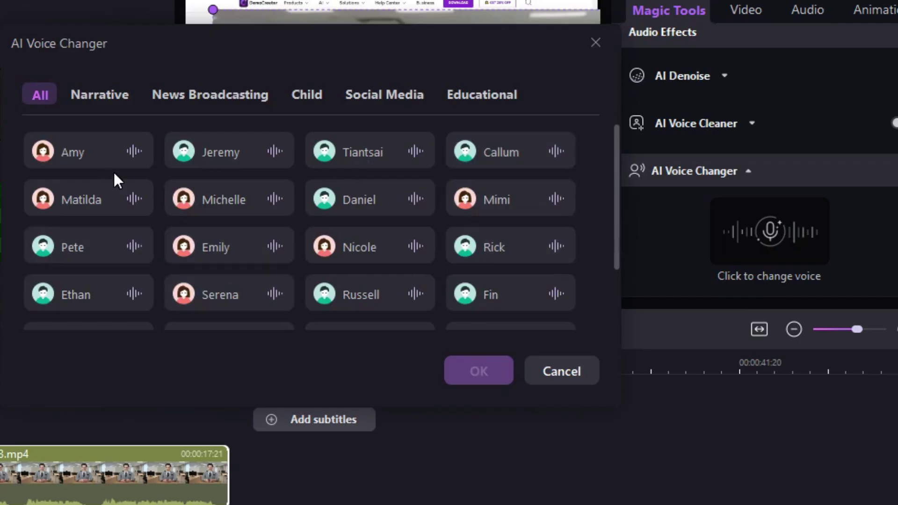
click(305, 101)
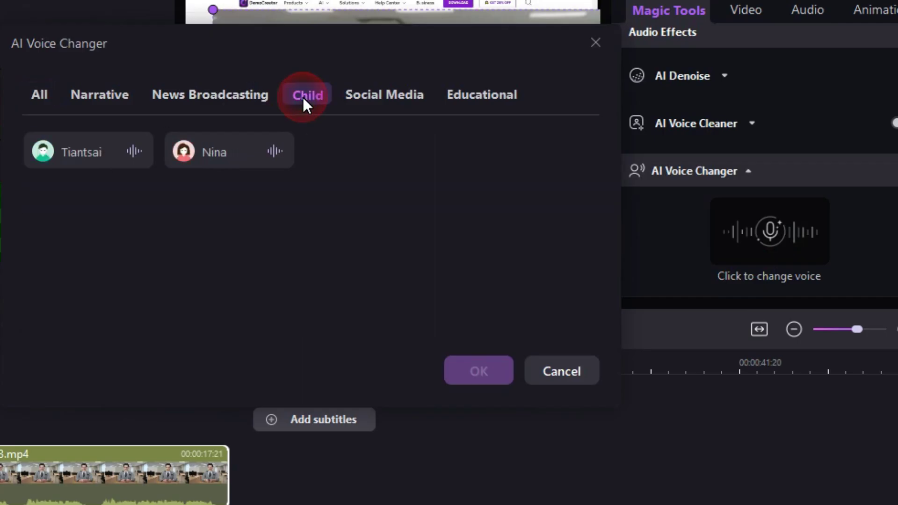
click(74, 153)
click(482, 368)
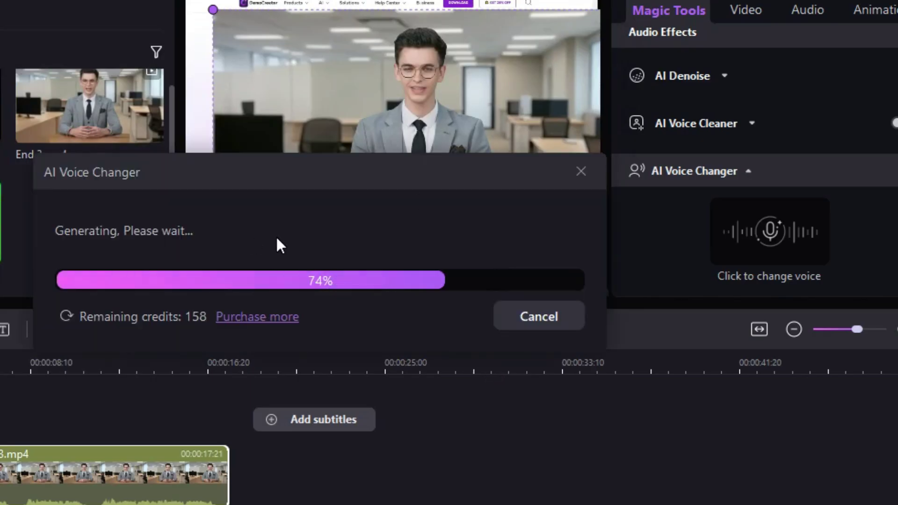
click(301, 278)
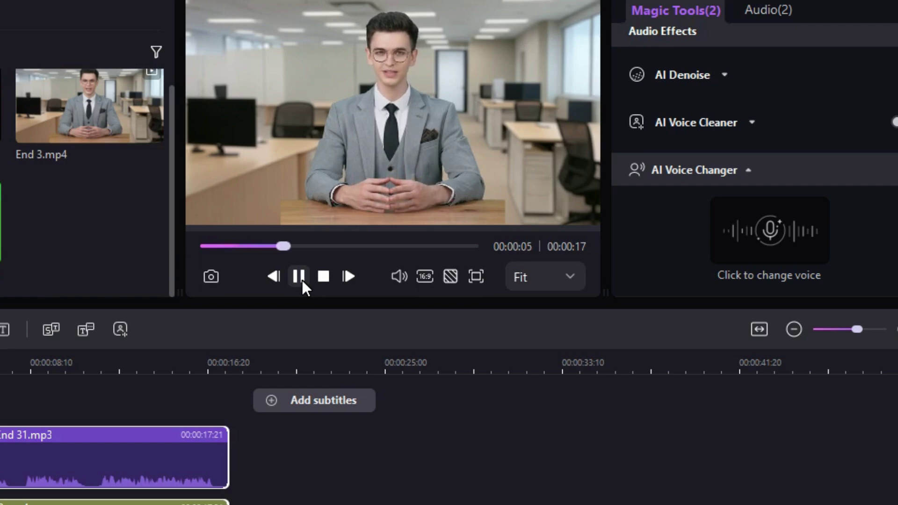
click(302, 279)
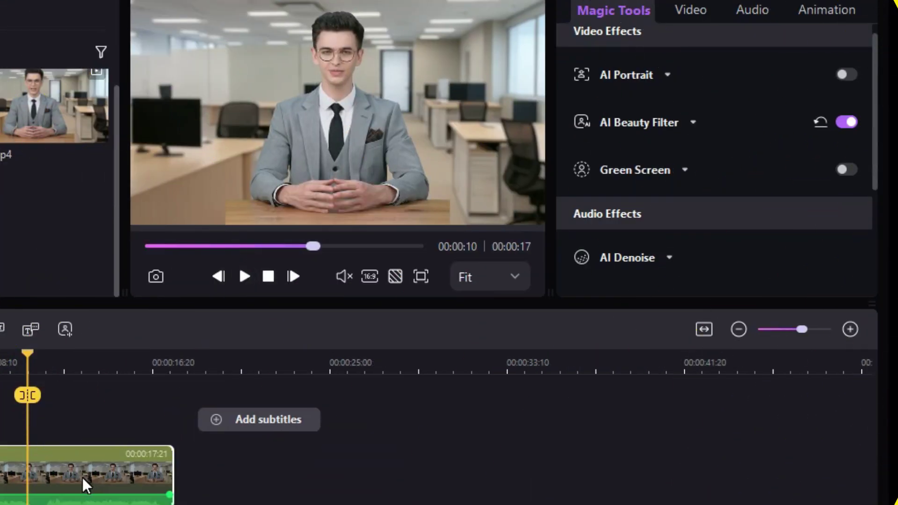
Add a Rectangle annotation from Popular and move it over the left desk monitor.
click(81, 477)
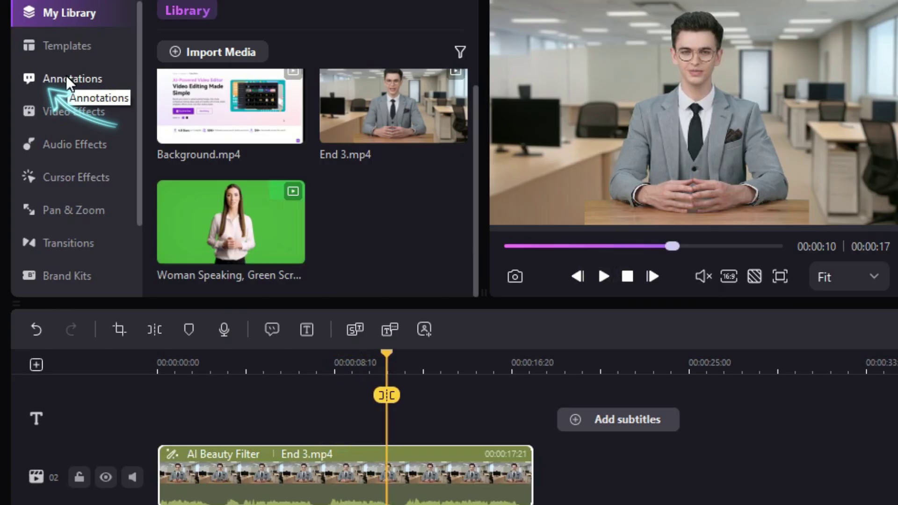
click(66, 77)
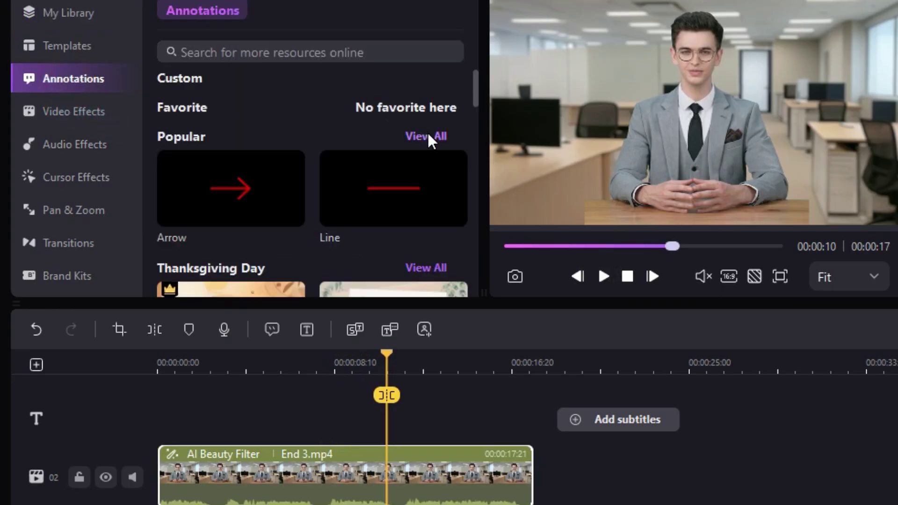
click(429, 136)
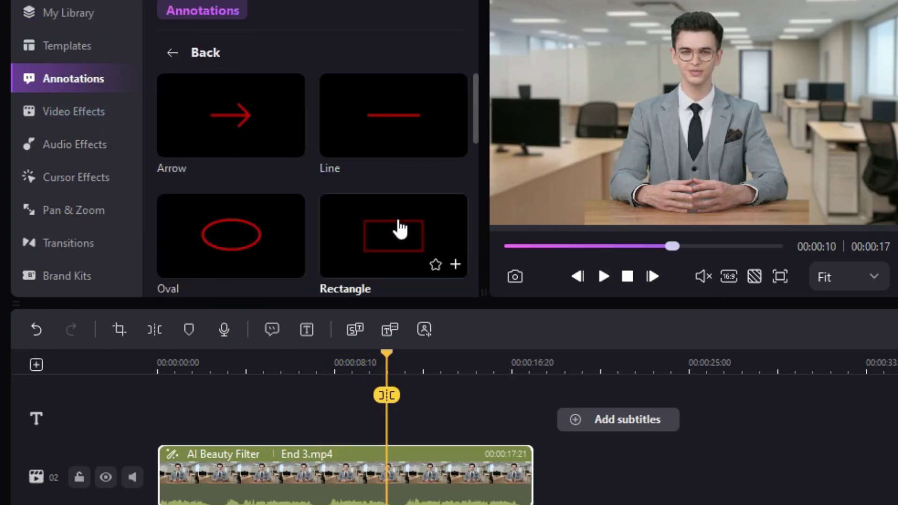
mouse_move(394, 237)
mouse_down()
mouse_move(232, 421)
mouse_move(264, 503)
mouse_move(264, 403)
mouse_up()
click(265, 353)
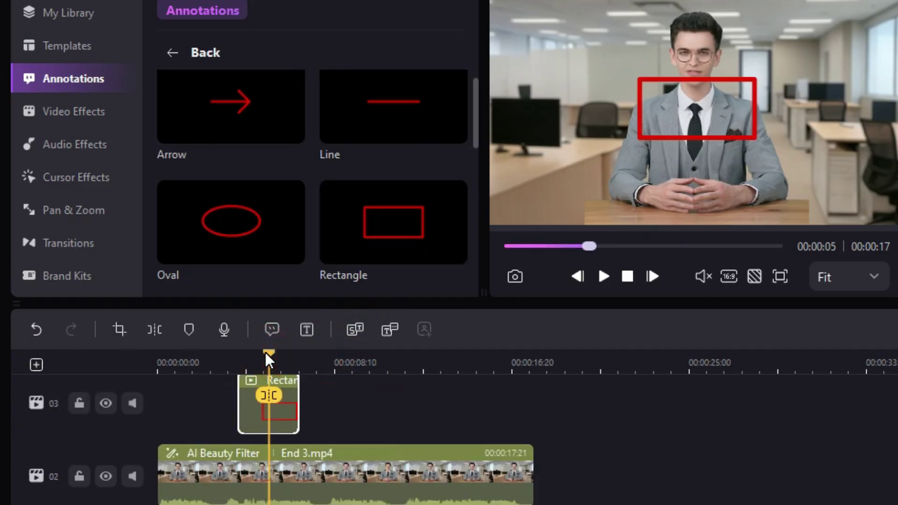
drag(661, 139, 539, 133)
Play the video from the start to check the red rectangle, then pause.
click(601, 276)
click(627, 277)
click(604, 277)
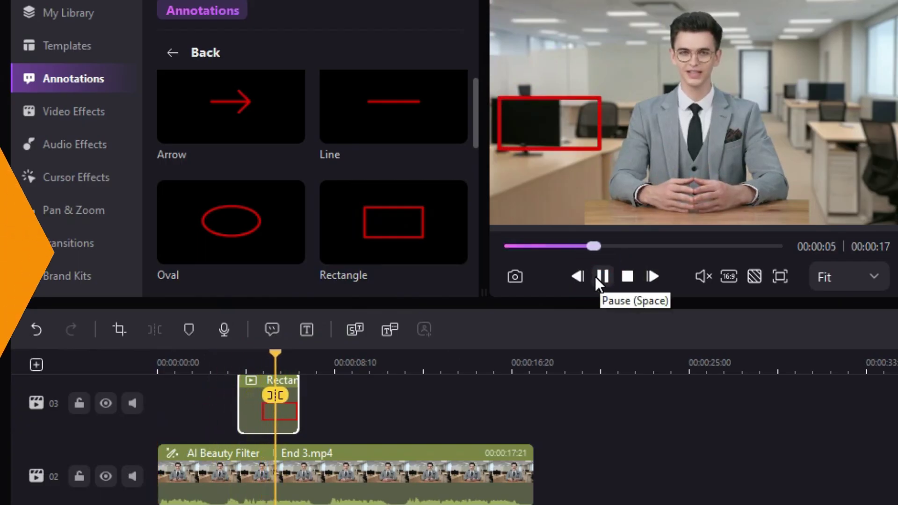
click(596, 277)
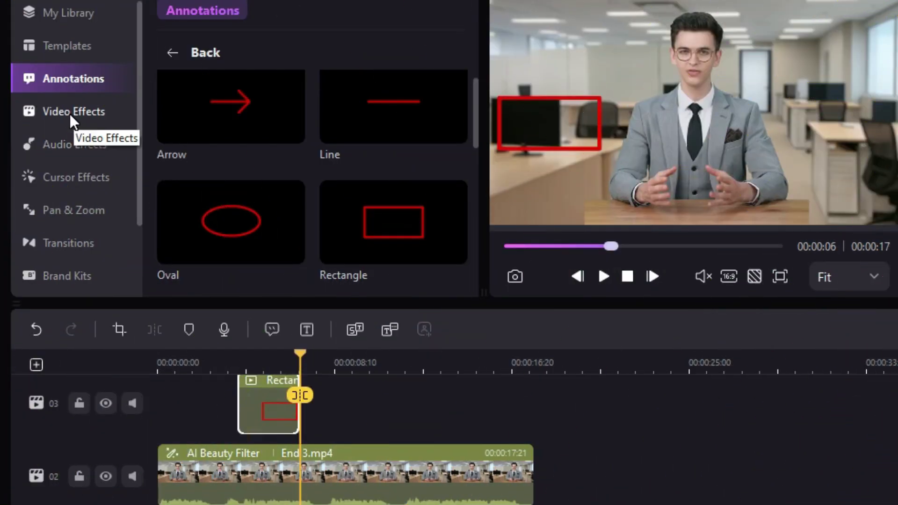
Open the Video Effects library and scroll through effects like Green Screen and AI Portrait.
click(69, 114)
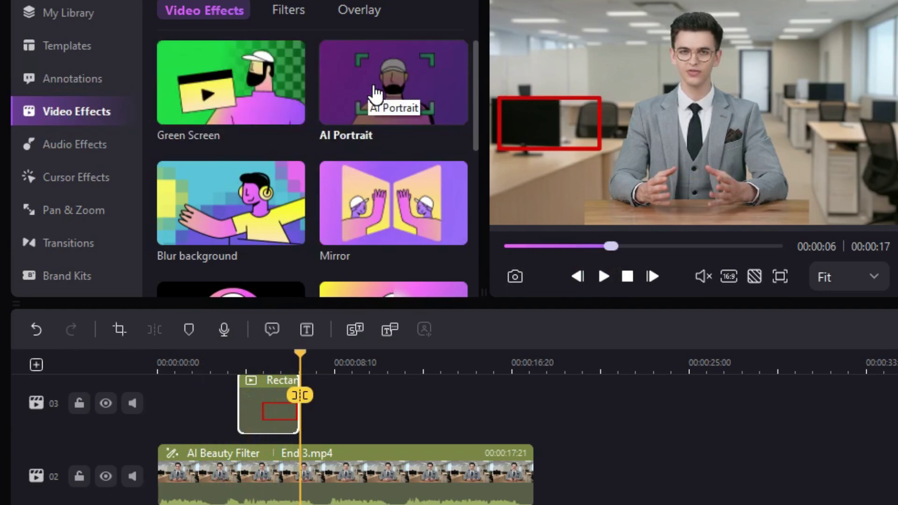
scroll(377, 94, down, 5)
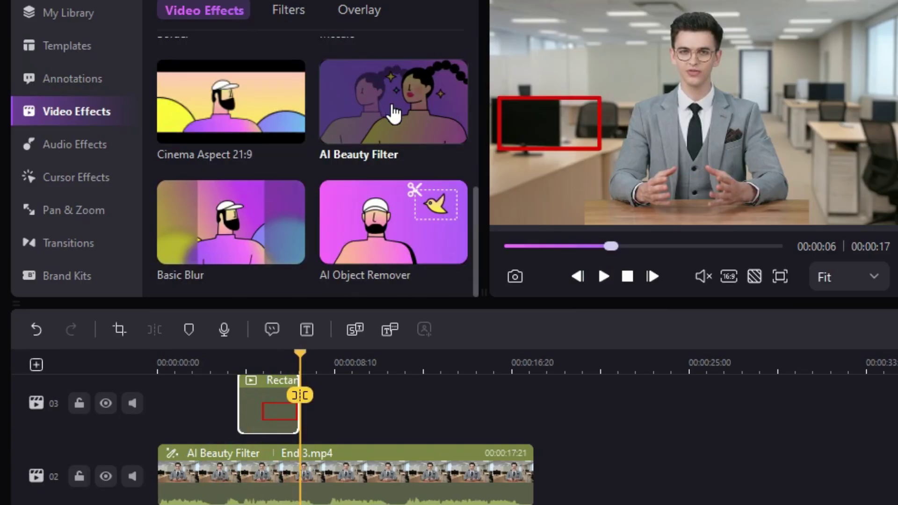
scroll(411, 141, up, 5)
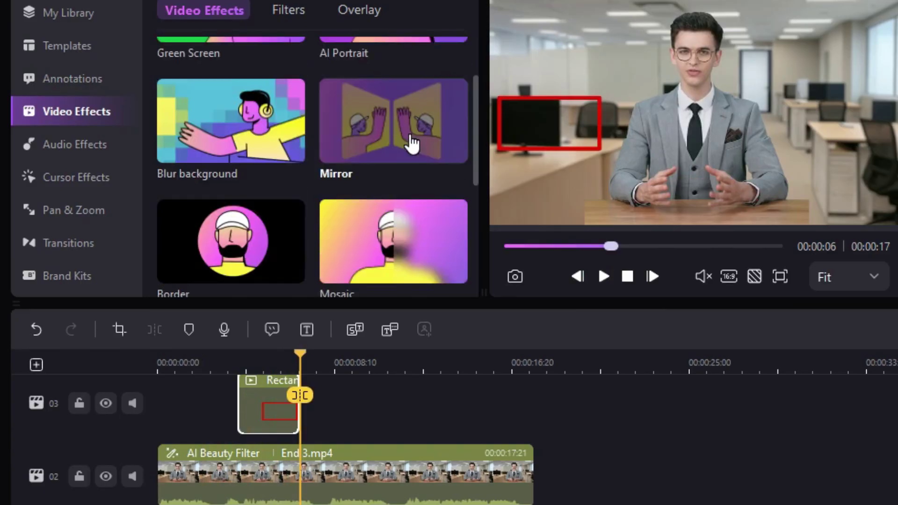
scroll(327, 229, up, 1)
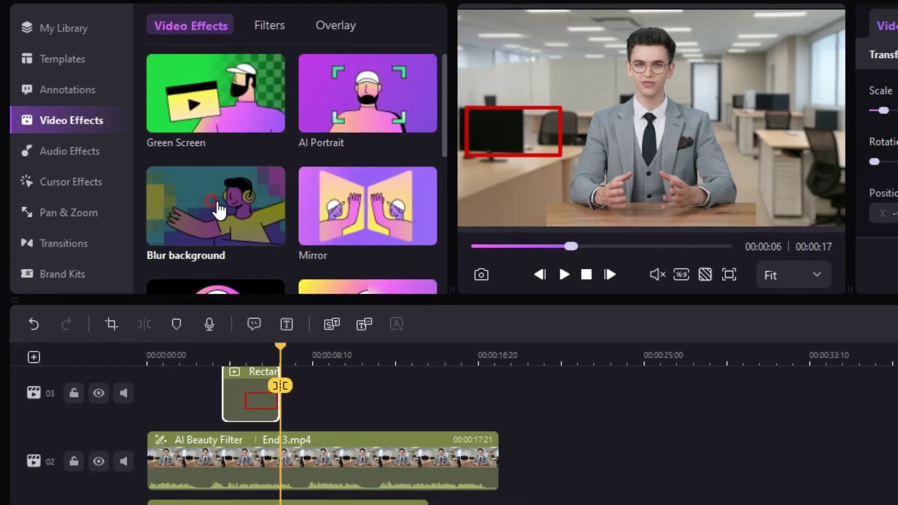
Apply the Blur background effect to the End 3.mp4 presenter clip.
drag(232, 223, 240, 411)
drag(192, 380, 191, 417)
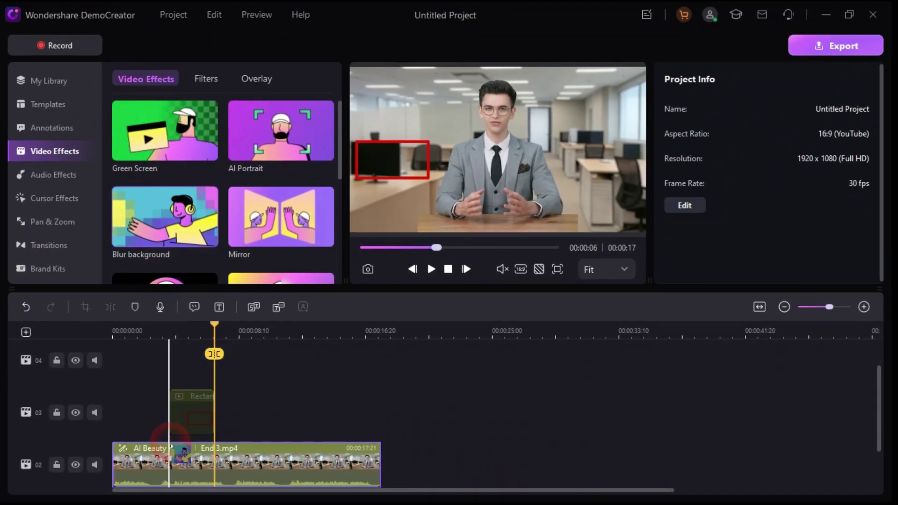
drag(182, 457, 183, 458)
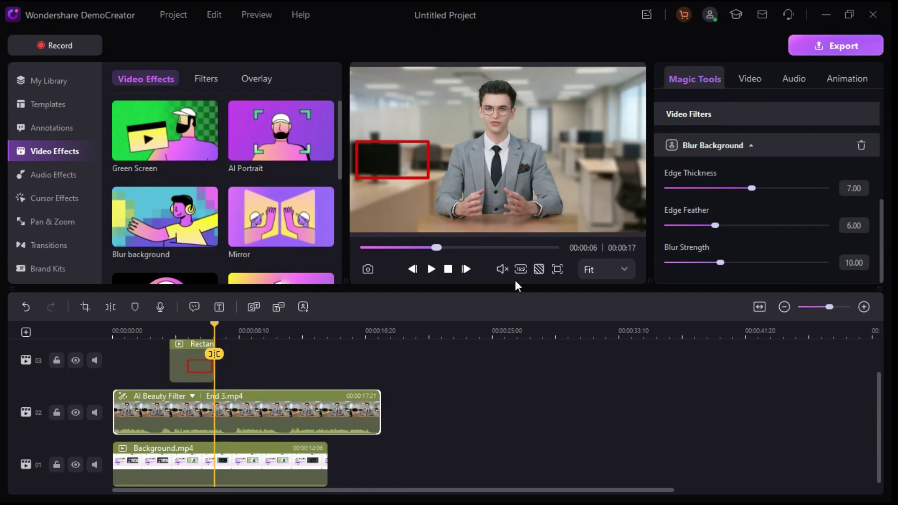
Try other edge thickness and blur strength values, then reset to defaults 7.00 and 10.00.
drag(752, 186, 855, 184)
mouse_move(748, 192)
mouse_down()
mouse_move(660, 190)
mouse_move(750, 187)
mouse_up()
drag(716, 226, 761, 224)
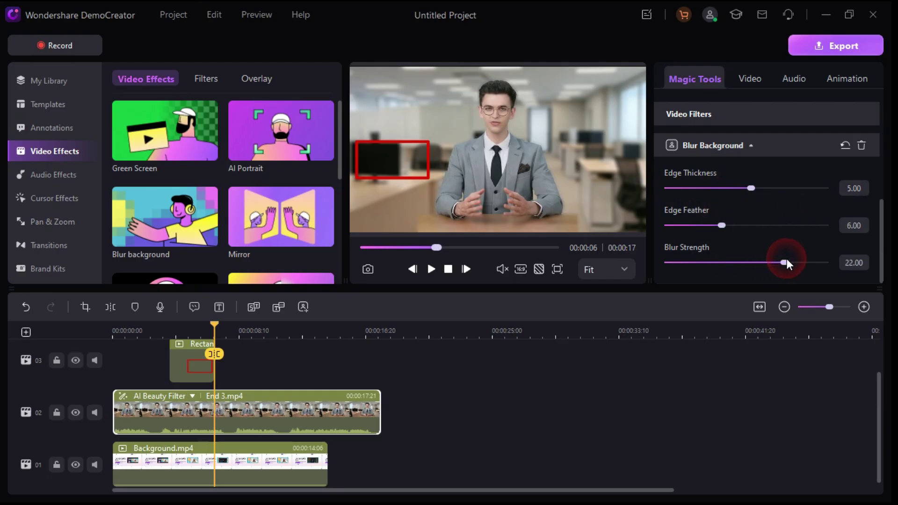
drag(707, 264, 778, 263)
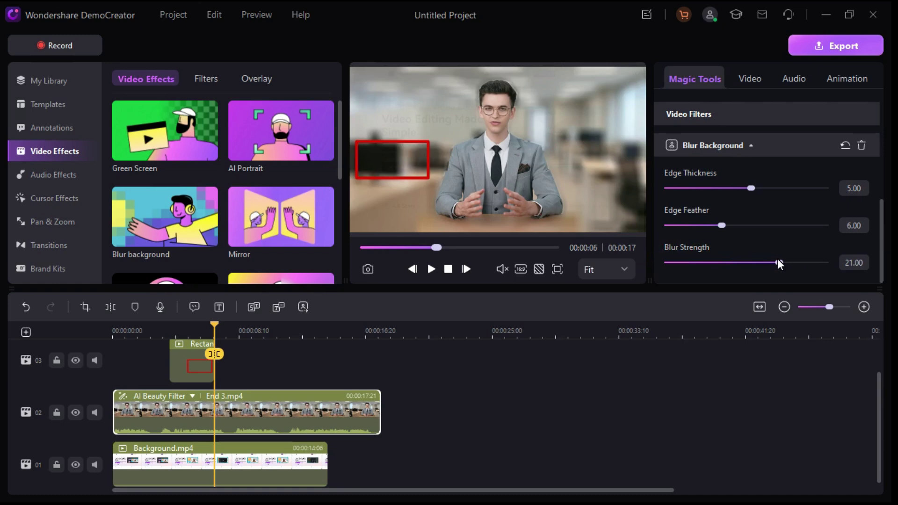
click(845, 145)
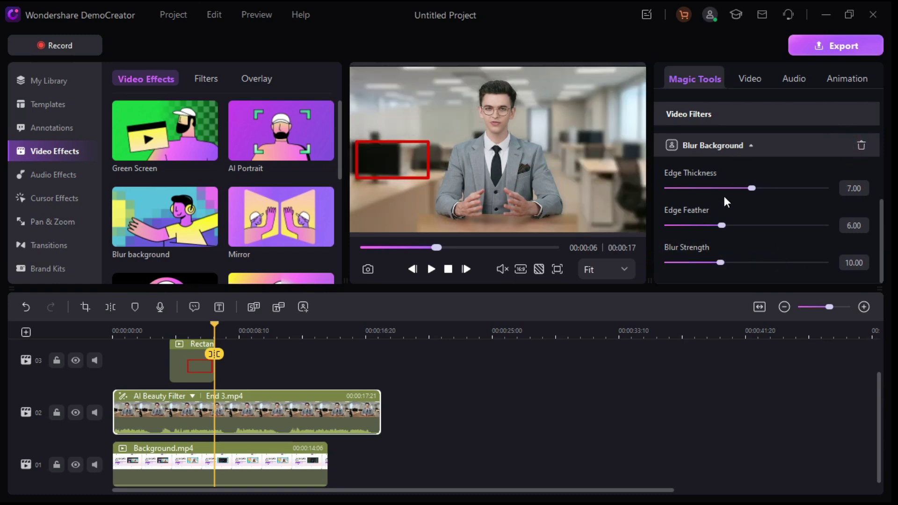
Apply the Border effect to the facecam, shrink it to a small circle, move it lower right.
scroll(287, 211, down, 3)
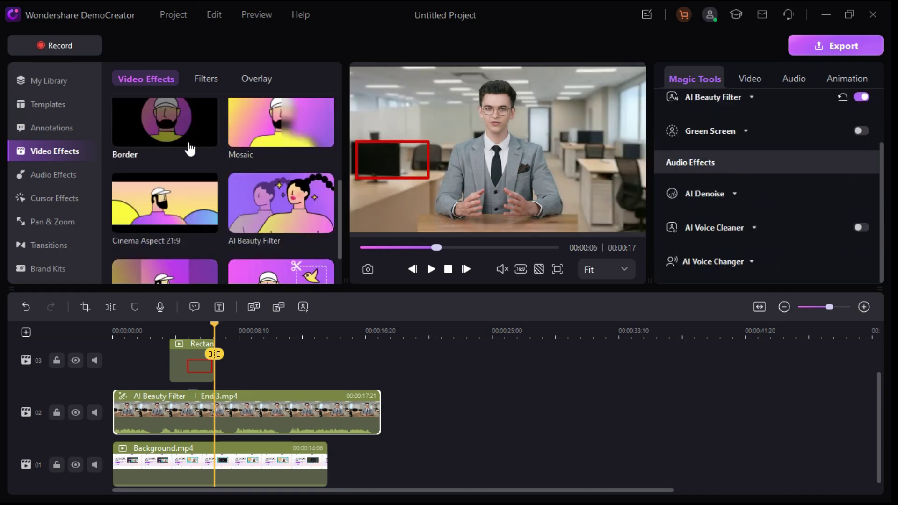
drag(172, 124, 202, 410)
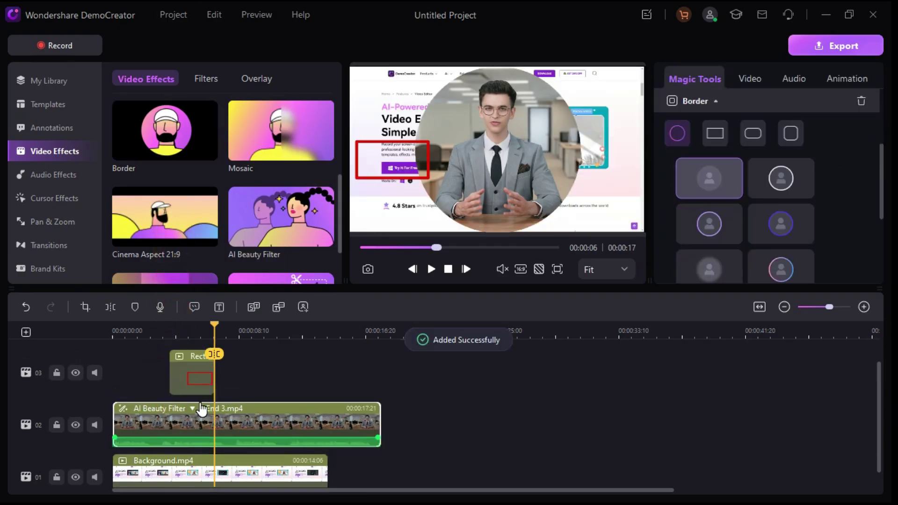
click(479, 159)
drag(359, 236, 546, 127)
drag(590, 103, 577, 197)
Try rectangle and rounded frame shapes, keep the circle, and choose the plain white ring border.
click(712, 133)
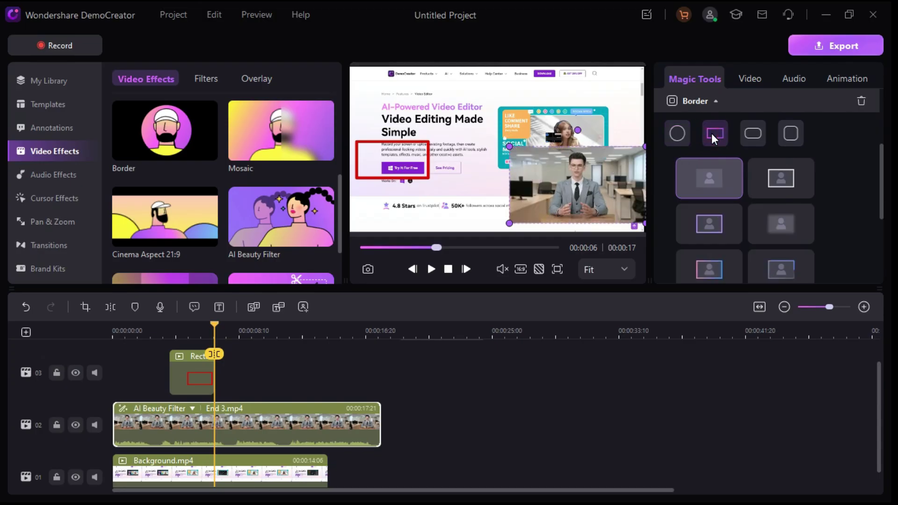
click(753, 133)
click(791, 134)
click(679, 134)
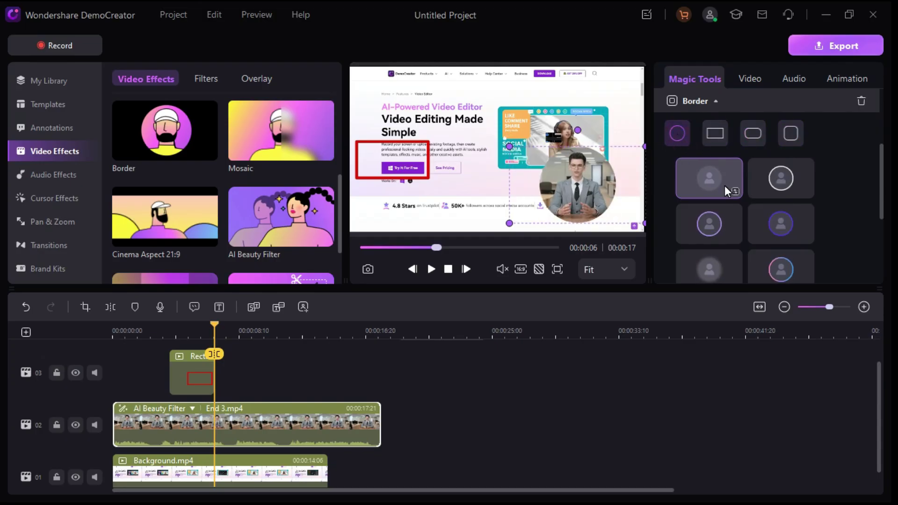
click(776, 220)
click(738, 256)
scroll(758, 245, down, 1)
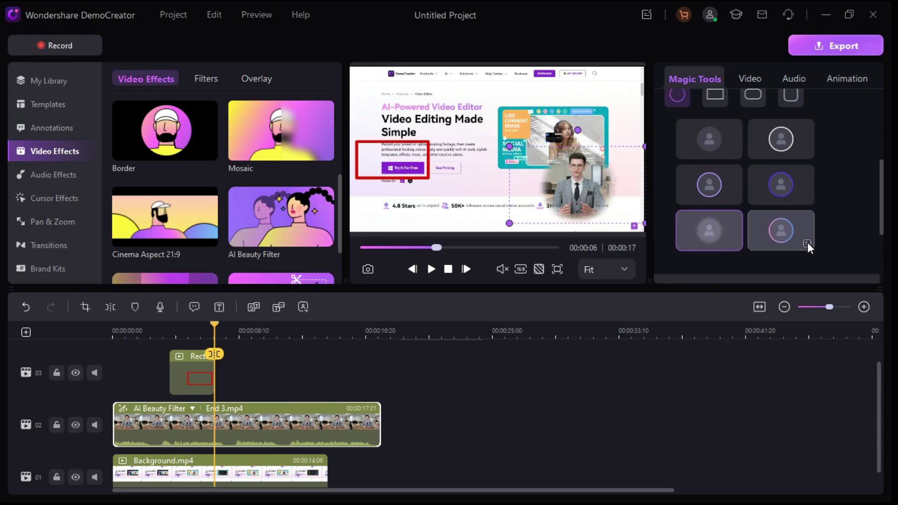
click(807, 243)
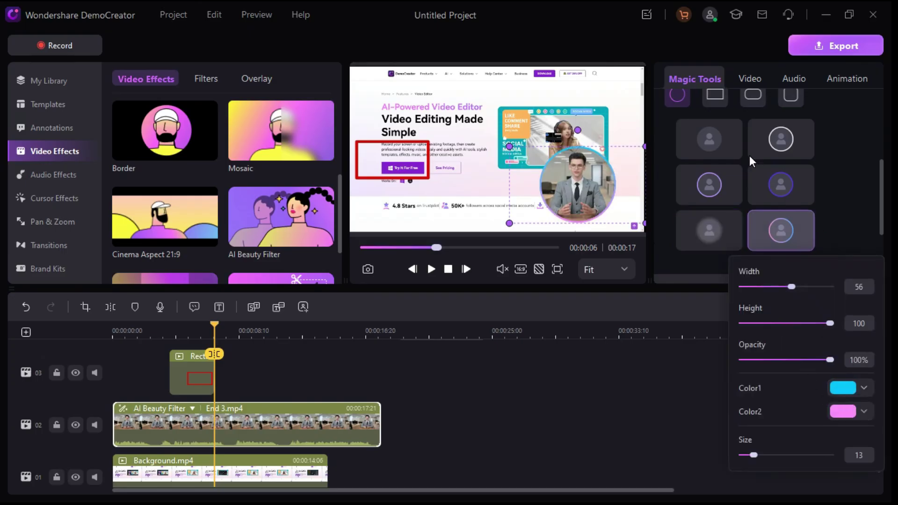
click(774, 138)
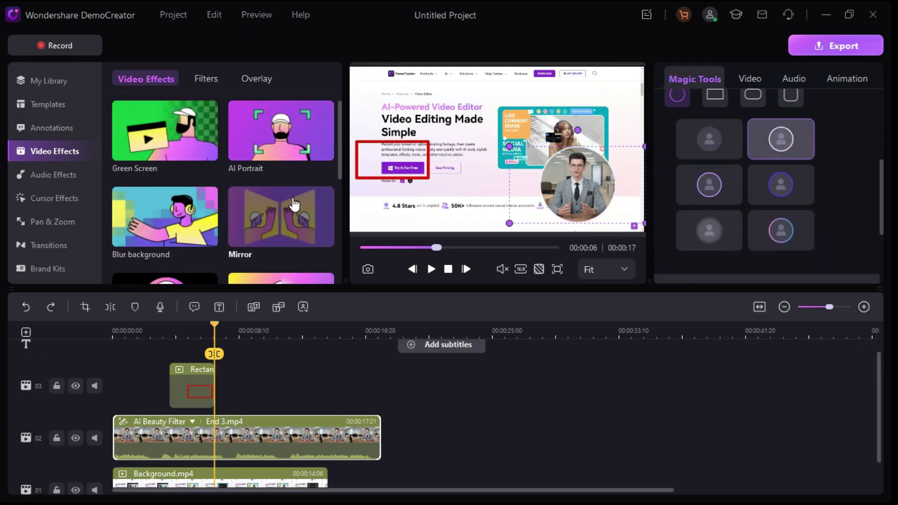
scroll(280, 206, down, 1)
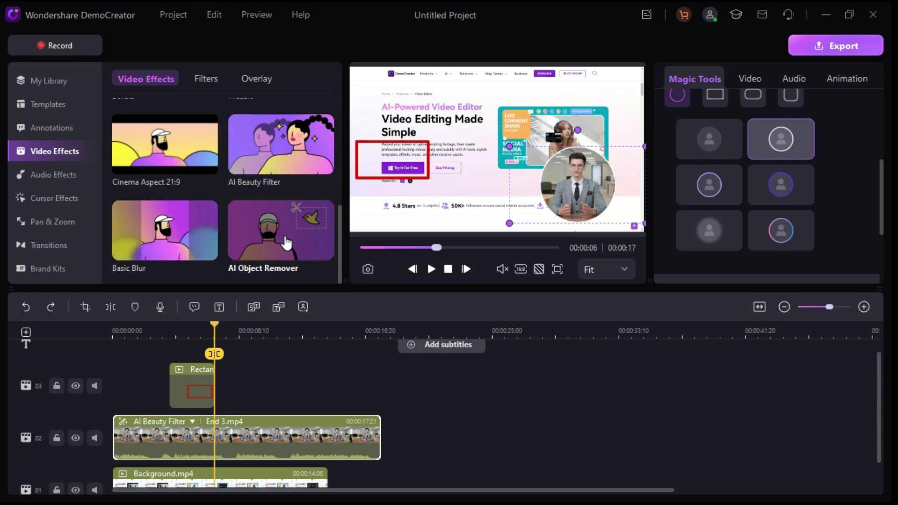
Apply AI Object Remover to Background.mp4, box the editor screenshot, and confirm the removal.
drag(287, 243, 204, 448)
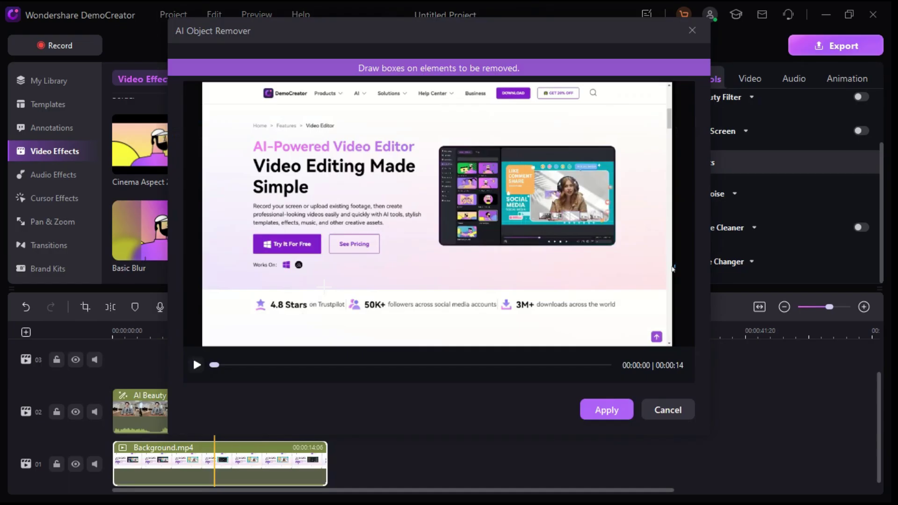
mouse_move(430, 135)
mouse_down()
mouse_move(608, 168)
mouse_move(623, 259)
mouse_move(634, 267)
mouse_up()
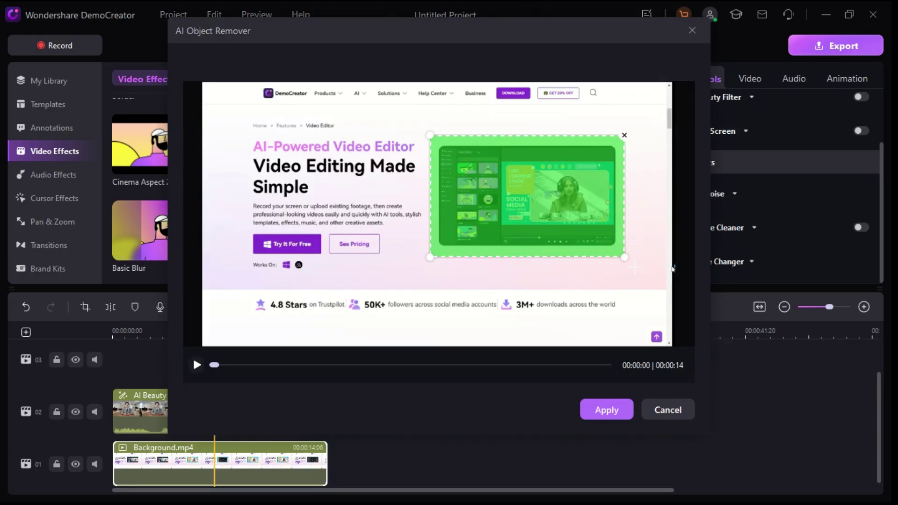
click(604, 410)
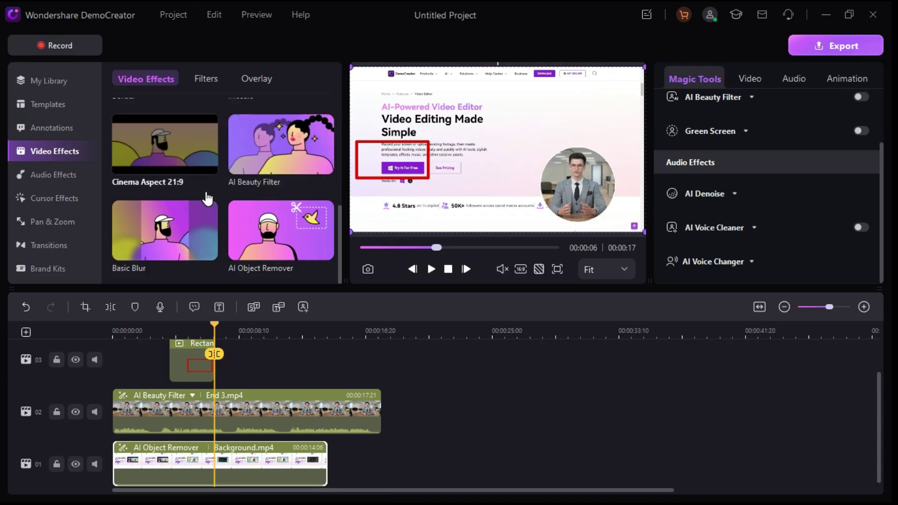
Add the Pan to Bottom Left preset to Background.mp4 and preview the camera move.
click(43, 223)
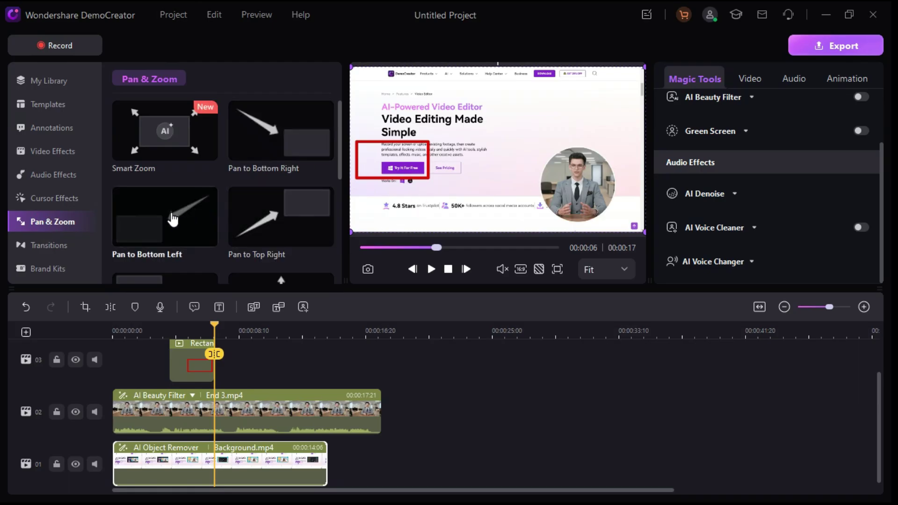
mouse_move(173, 218)
mouse_down()
mouse_move(150, 365)
mouse_move(150, 461)
mouse_up()
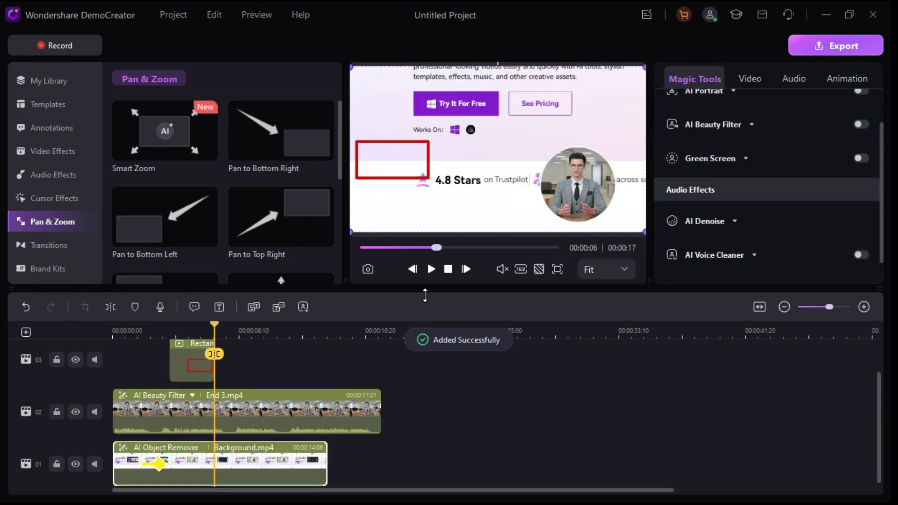
click(450, 270)
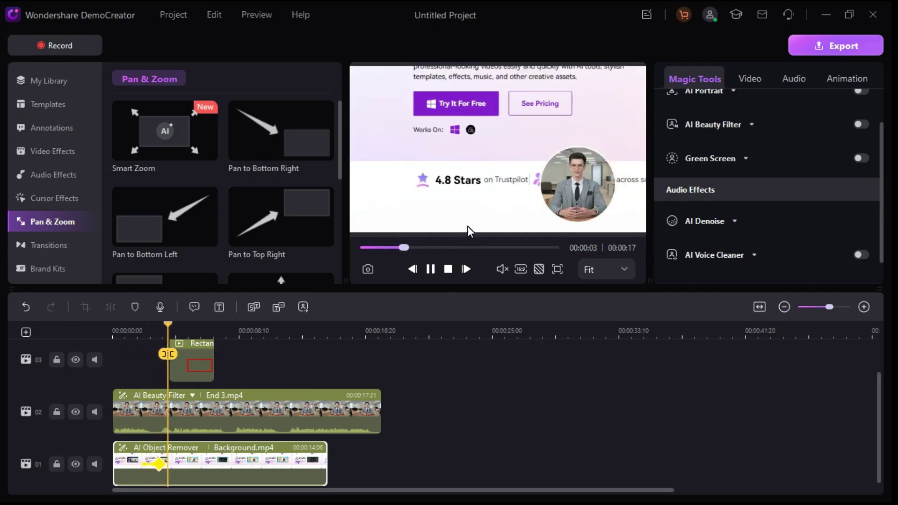
click(430, 270)
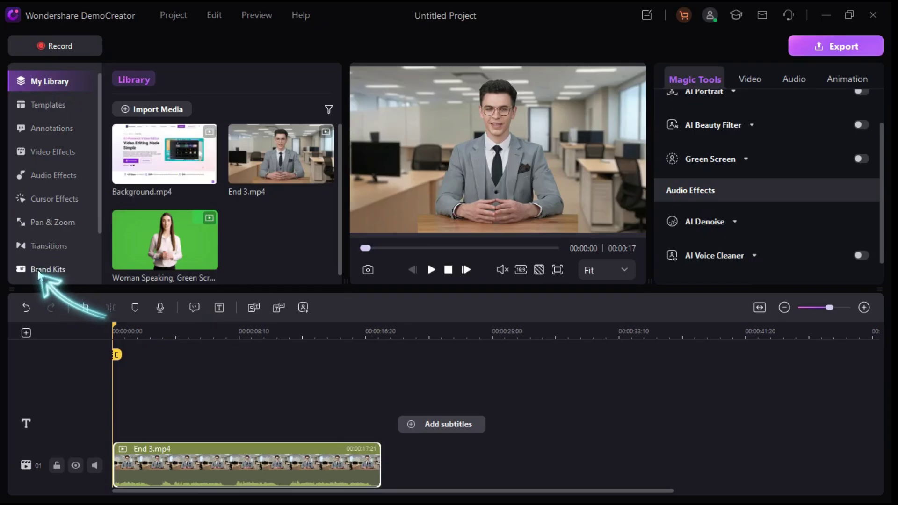
Browse the Brand Kits openers and show all Education openers, including School Classroom Opener.
click(38, 269)
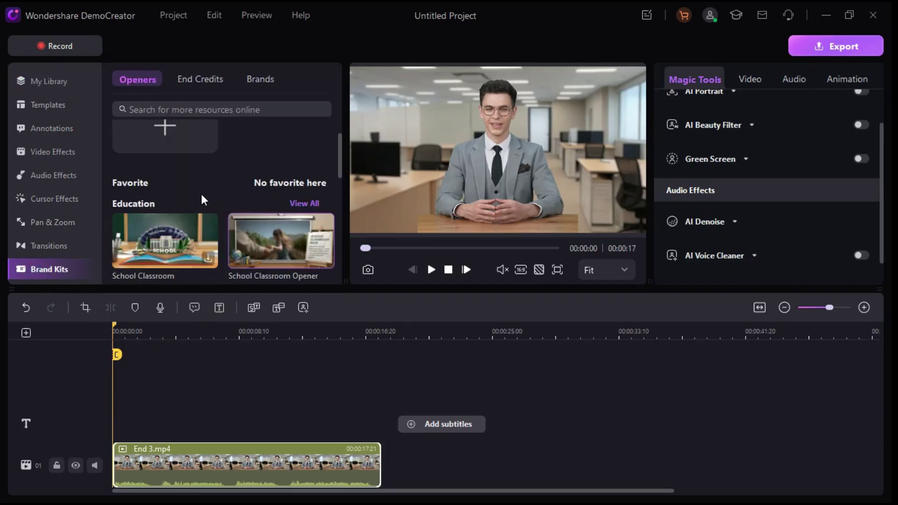
scroll(295, 206, down, 3)
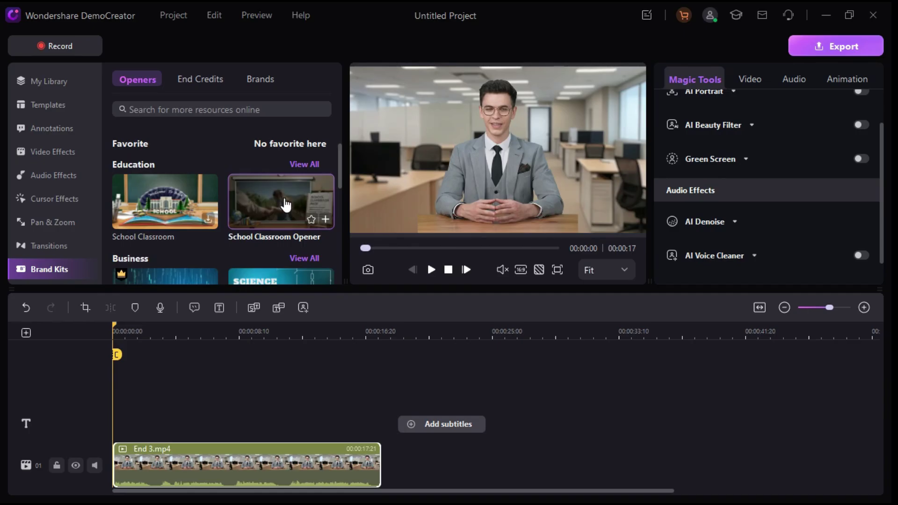
scroll(302, 207, down, 1)
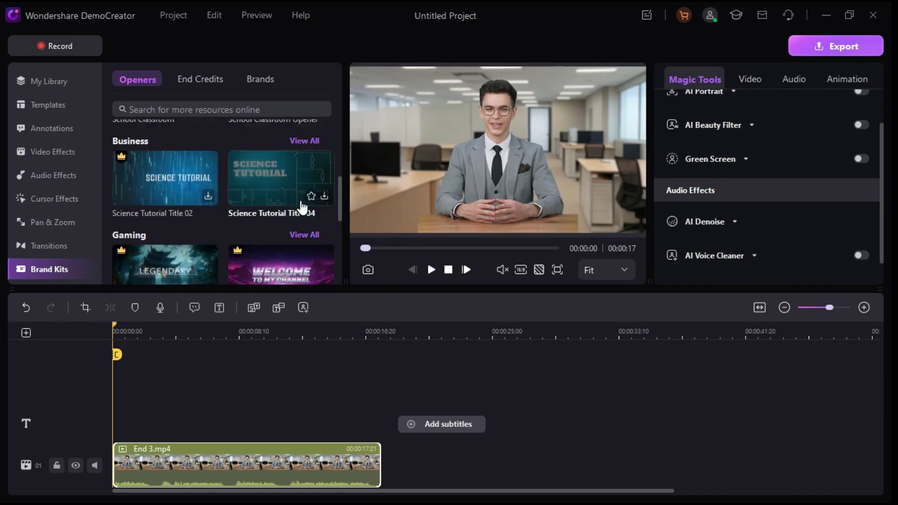
scroll(314, 216, down, 1)
scroll(258, 258, up, 3)
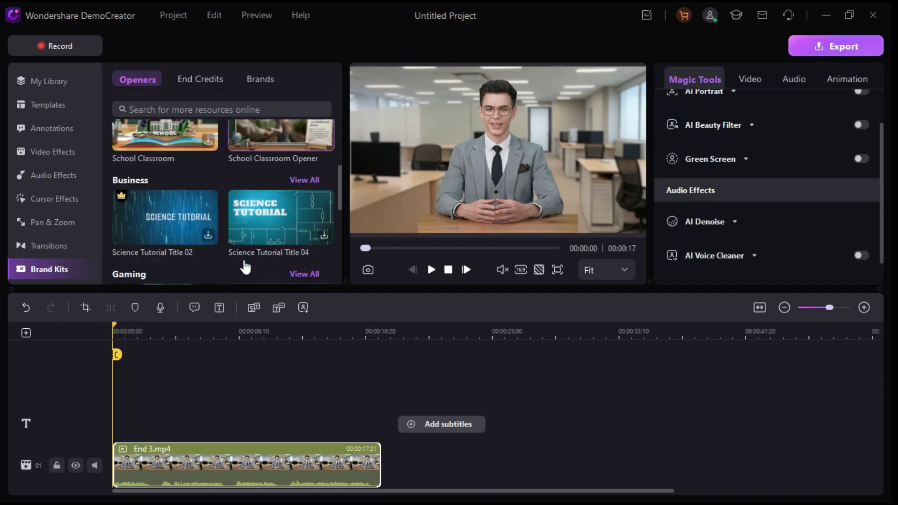
scroll(296, 207, up, 1)
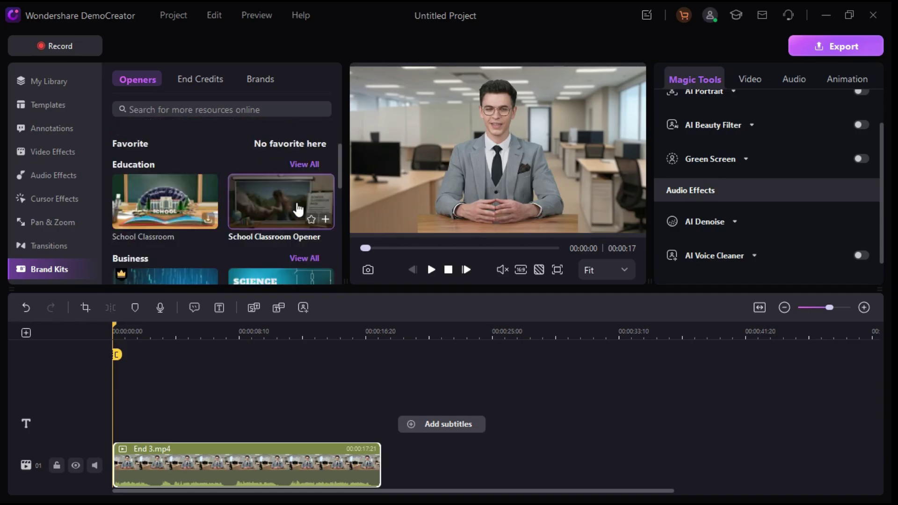
click(310, 164)
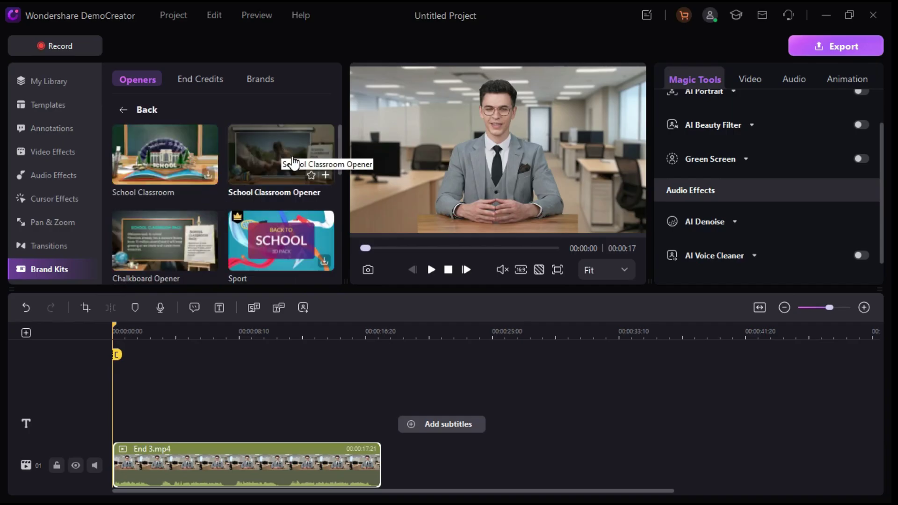
Add the School Classroom Opener above End 3.mp4, preview it, and stretch it to the clip's length.
click(325, 175)
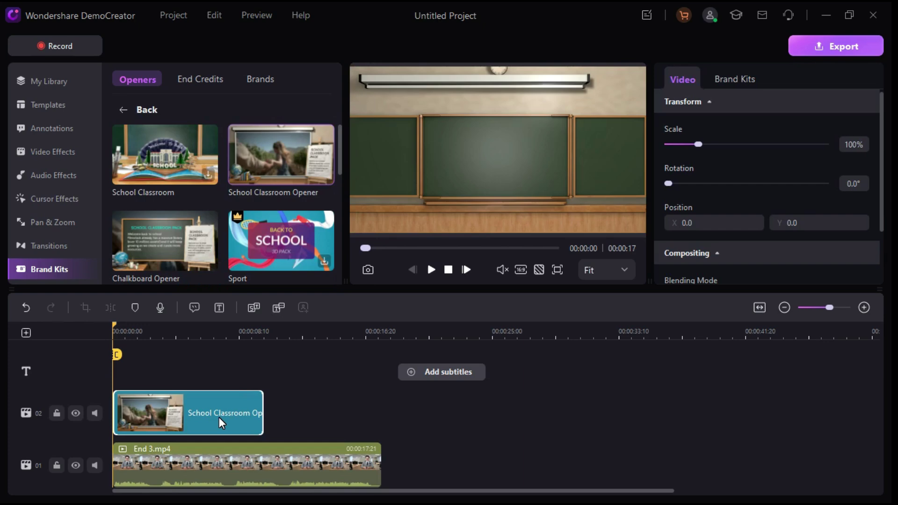
click(431, 270)
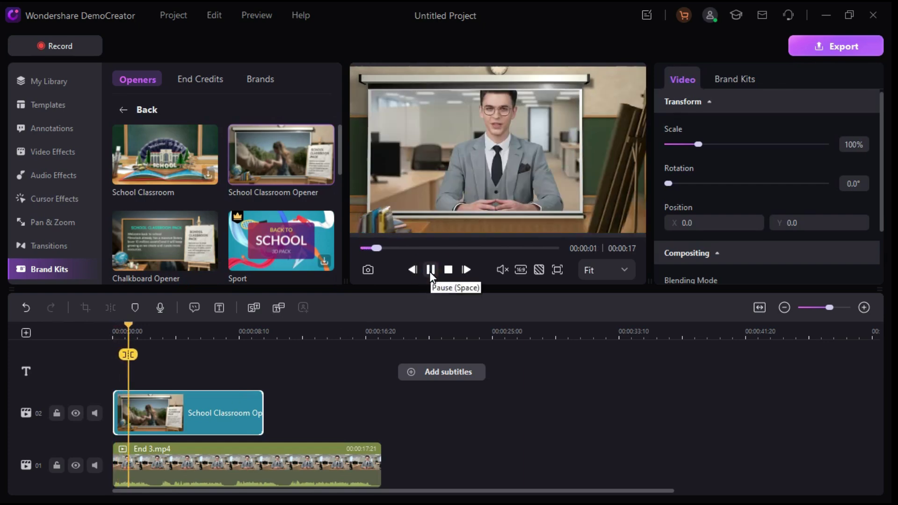
click(429, 270)
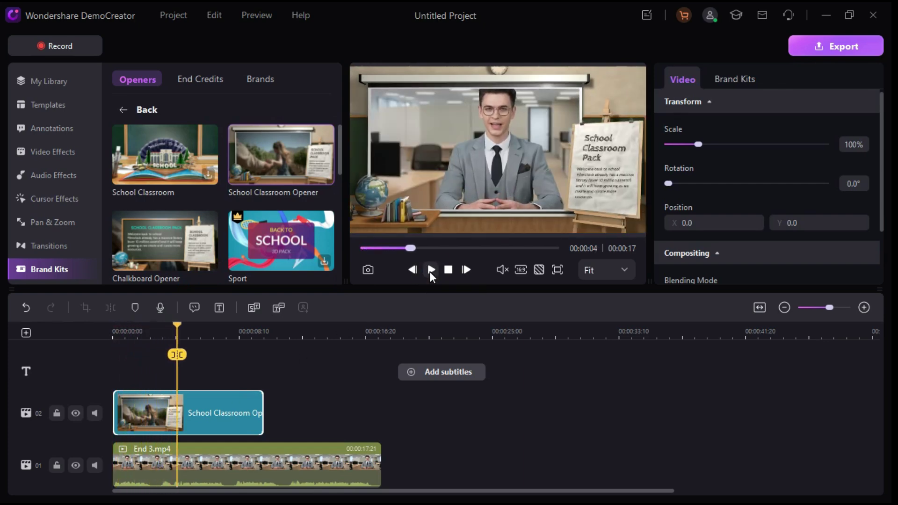
drag(263, 413, 383, 414)
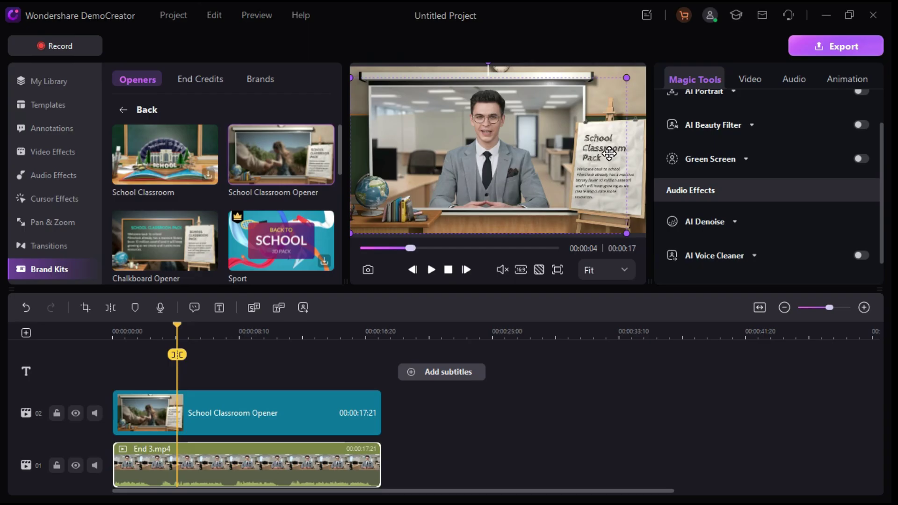
Change the sign's headline from 'School Classroom Pack' to 'Wondershare Democreator'.
click(609, 152)
scroll(800, 187, down, 3)
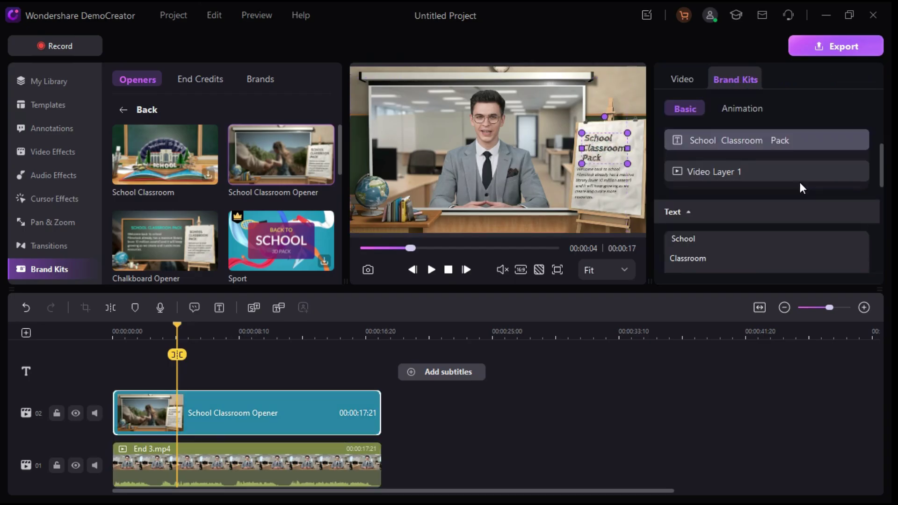
double_click(706, 204)
text(Wondershare)
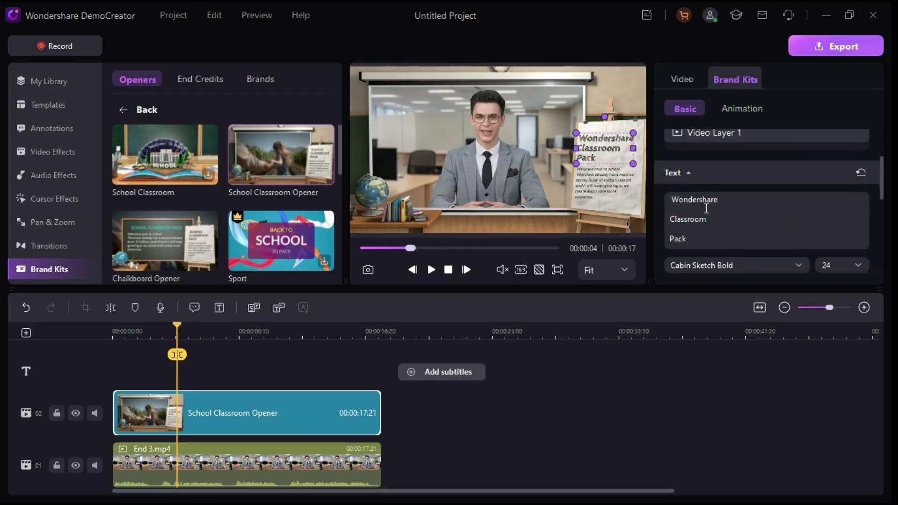
double_click(699, 219)
text(Democre)
double_click(678, 239)
key(BackSpace)
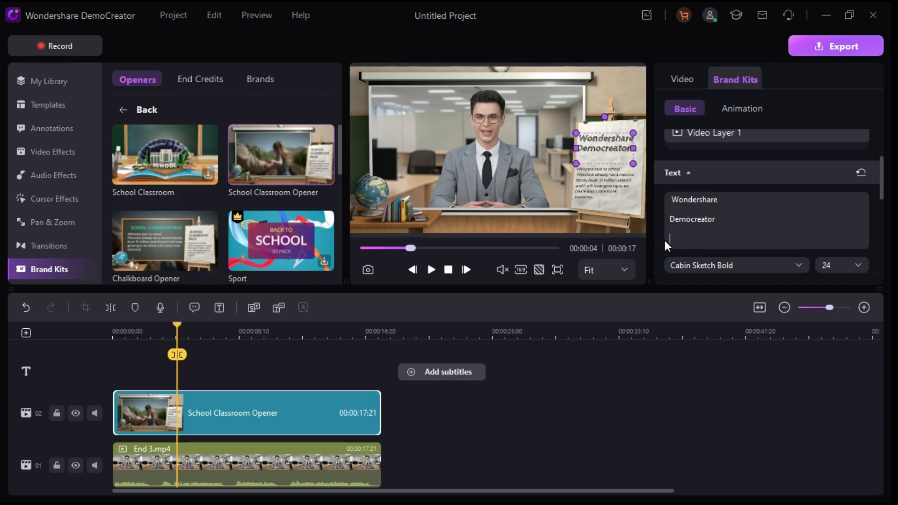
Replace the sign's body text with 'Thanks for watching'.
click(610, 187)
click(797, 232)
key(ctrl+a)
text(Than)
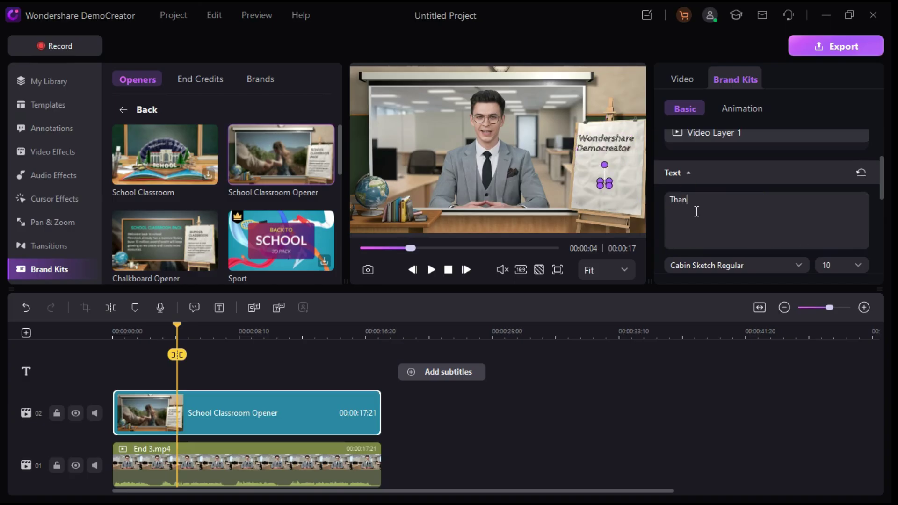
text(ks for watching)
scroll(842, 234, down, 1)
click(857, 226)
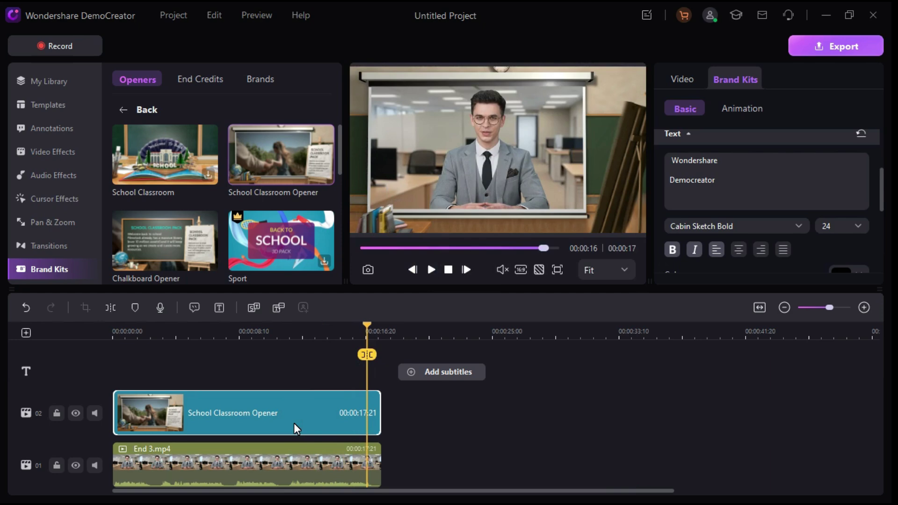
Select the School Classroom Opener clip and bring up the Text to Speech window.
click(254, 308)
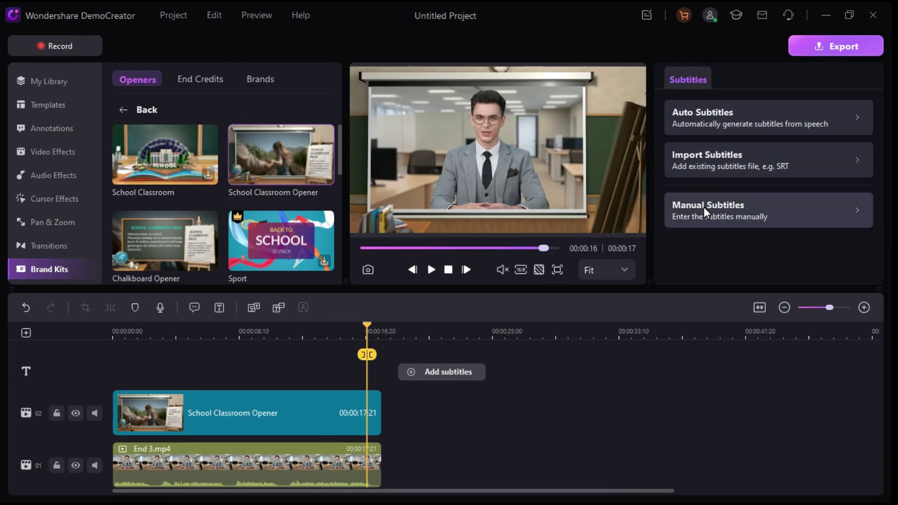
click(327, 417)
click(277, 308)
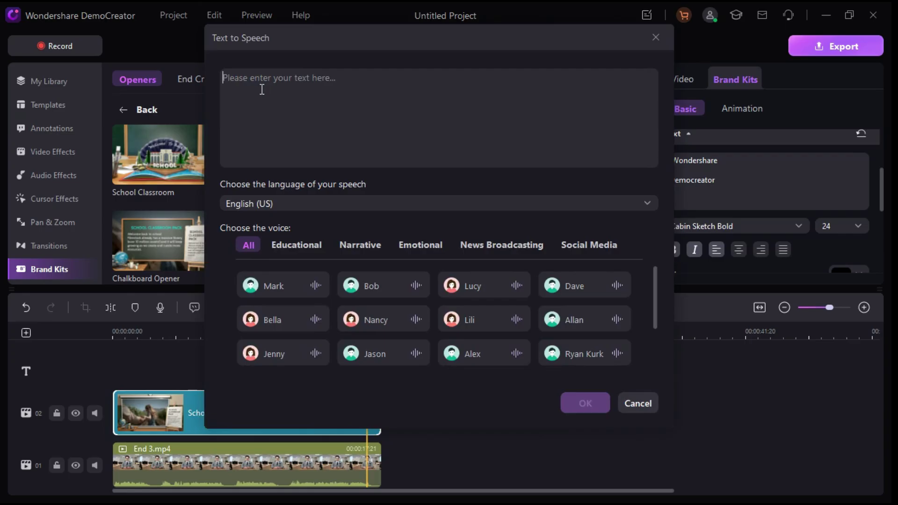
Paste the tutorial-video narration paragraph and keep English (US) as the speech language.
text(If you make tutorial videos like me or teach something on YouTube or you create online courses, or want to record your gameplay like your favorite gamer by using face webcam.)
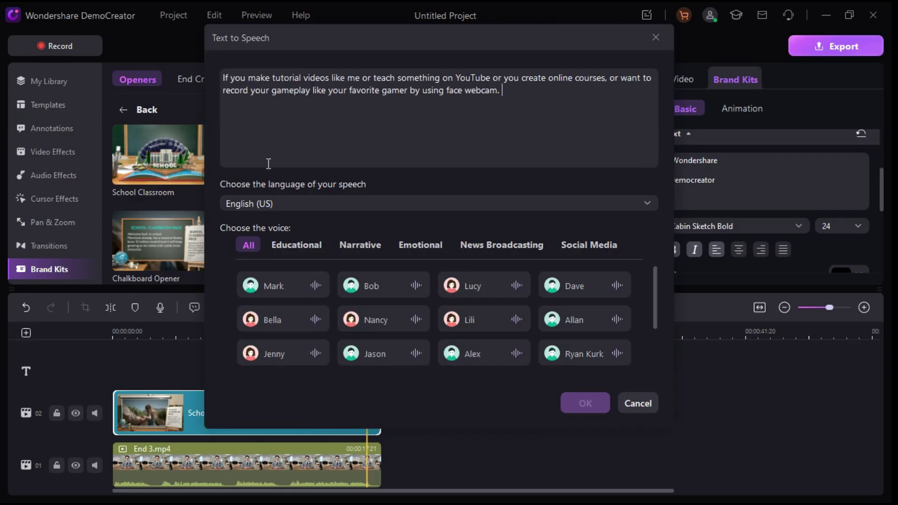
click(448, 205)
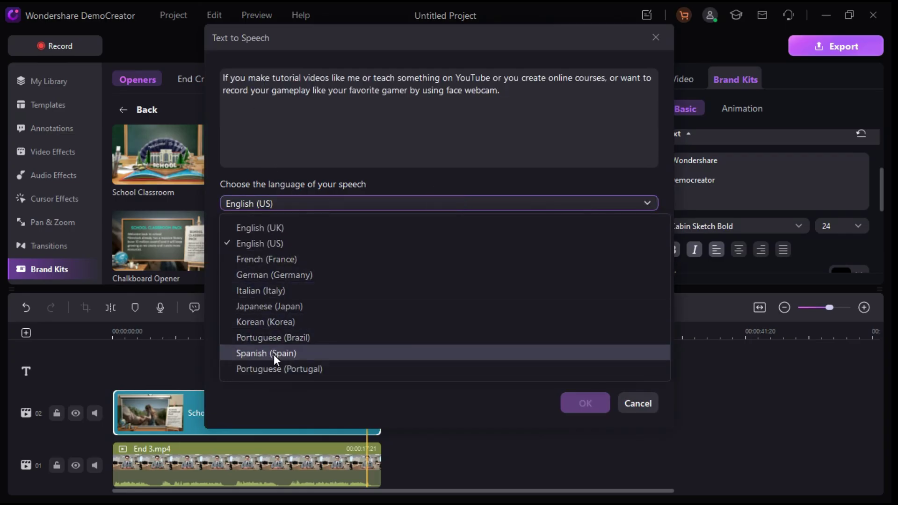
click(254, 245)
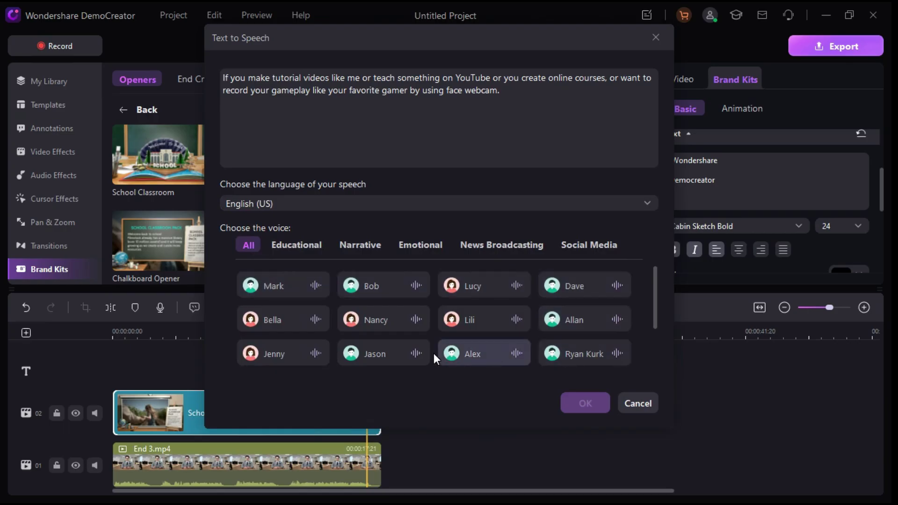
Audition the Mark, Lucy, Lili and Alex voices, then generate the voiceover with Dave.
click(283, 285)
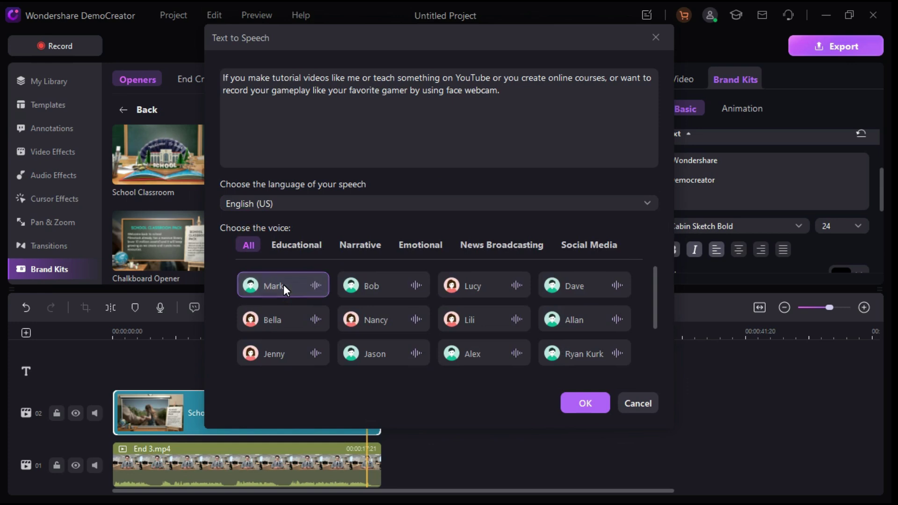
click(495, 287)
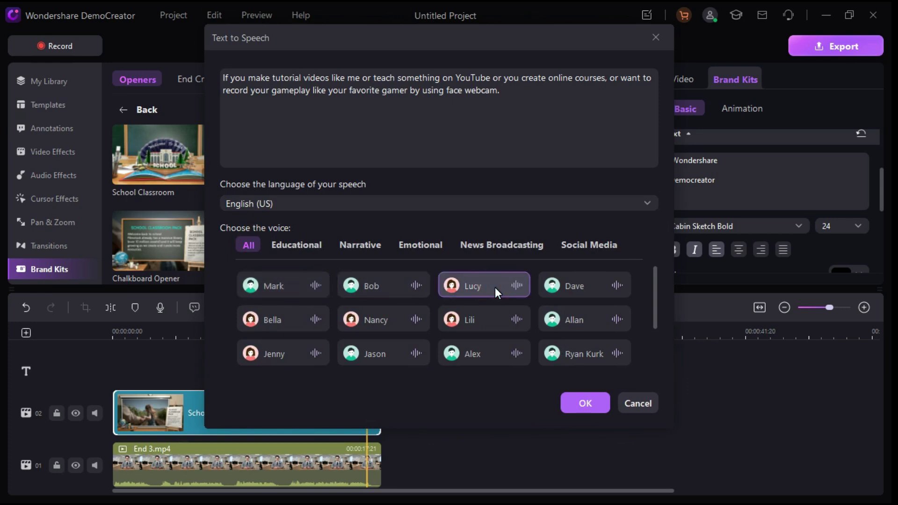
click(585, 286)
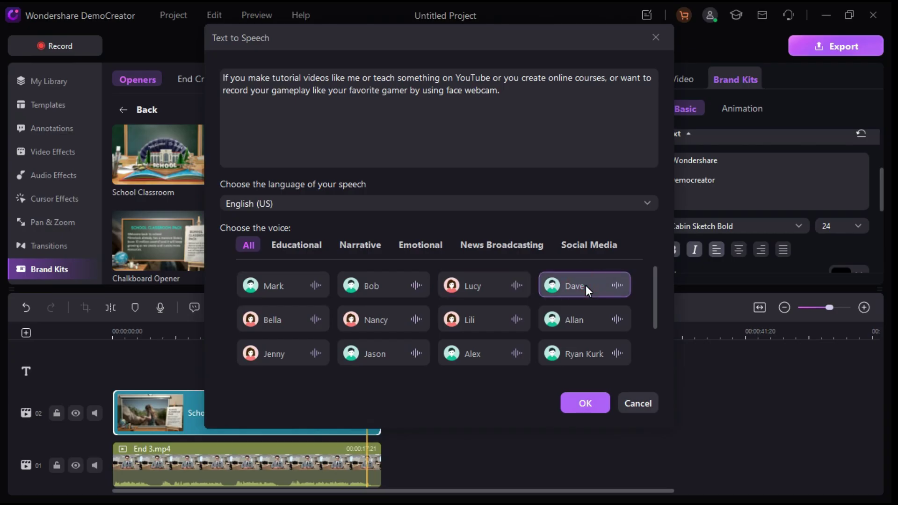
click(475, 320)
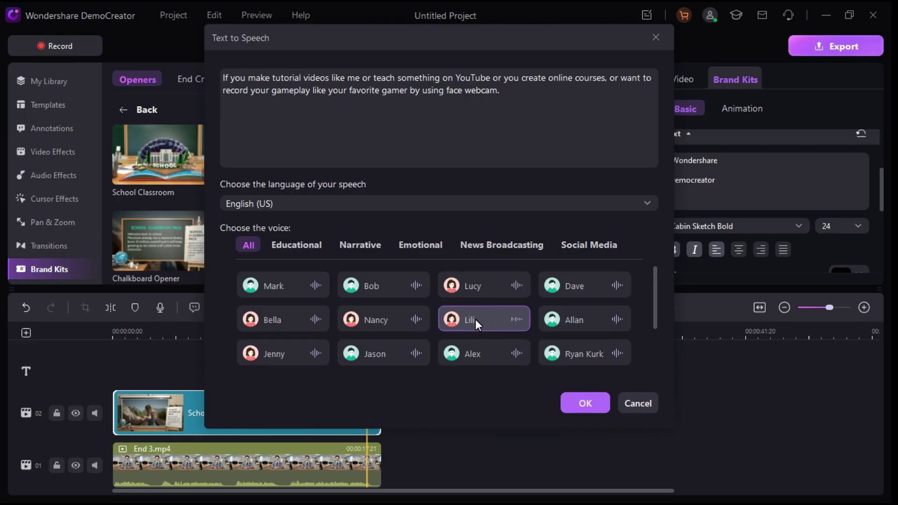
click(465, 354)
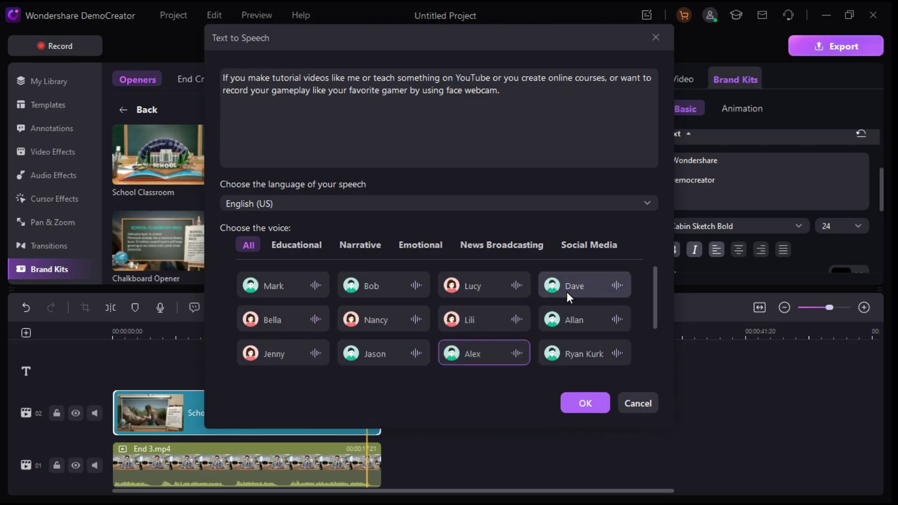
click(577, 283)
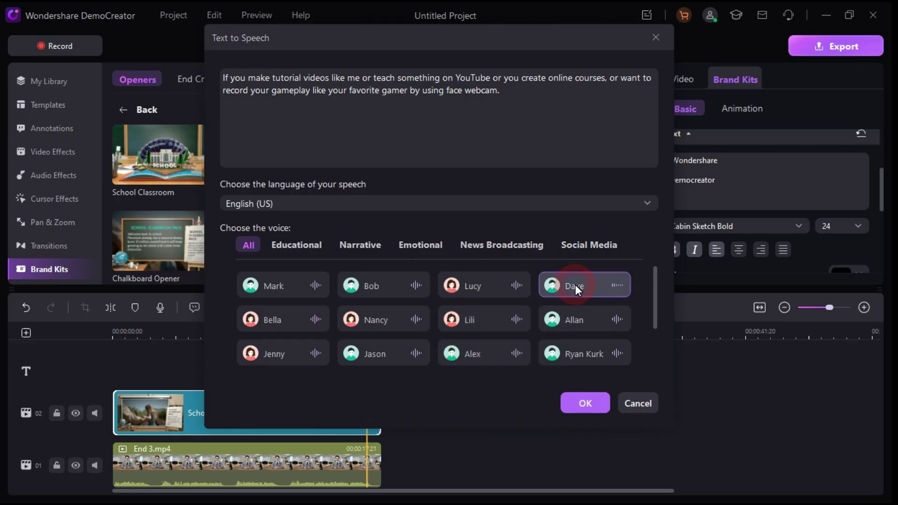
click(586, 403)
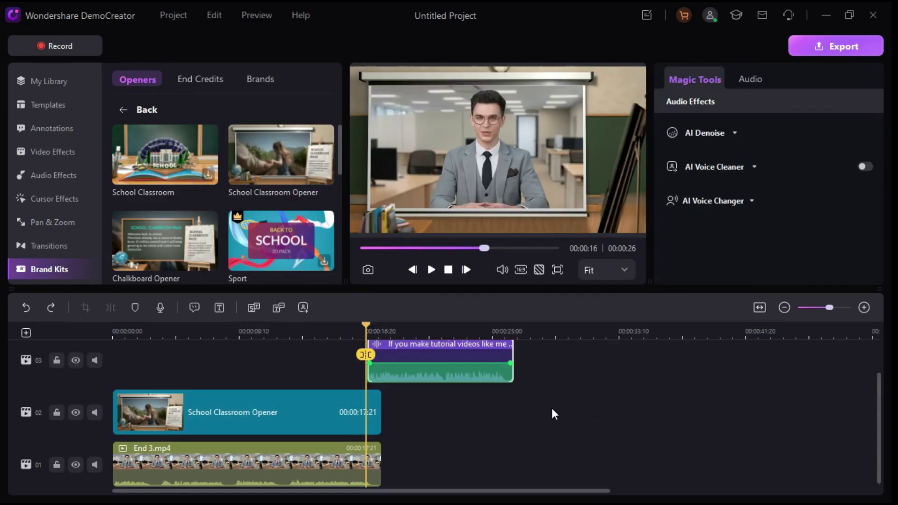
Play back the opener to hear the new Dave voiceover.
click(431, 270)
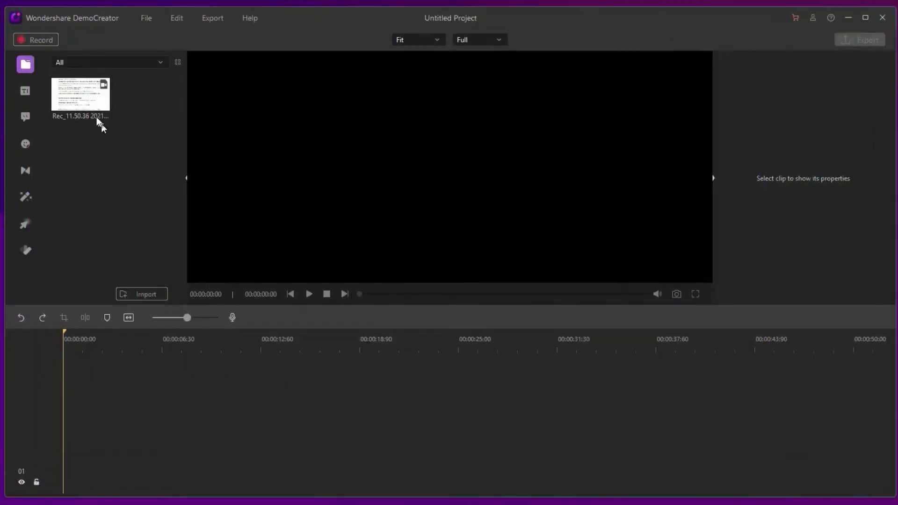
Put the screen recording on the timeline and give it a pink Cursor Spotlight.
drag(85, 103, 66, 437)
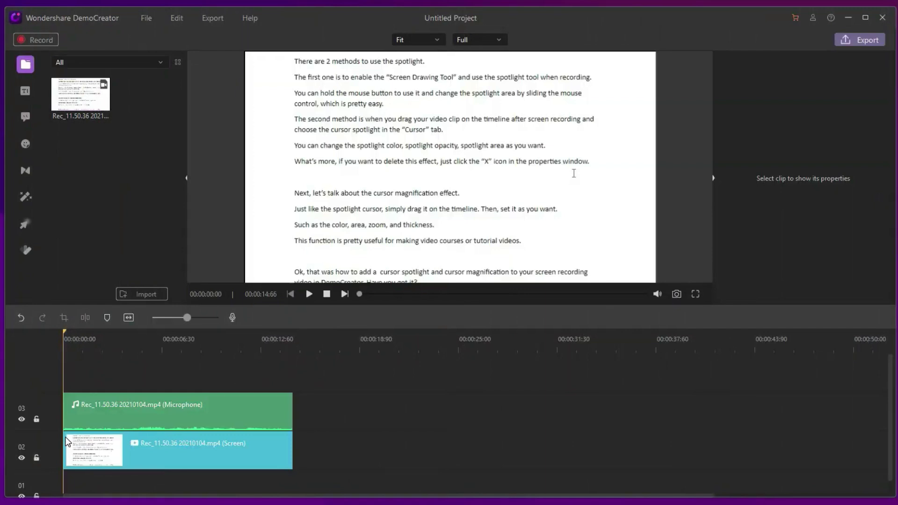
click(25, 223)
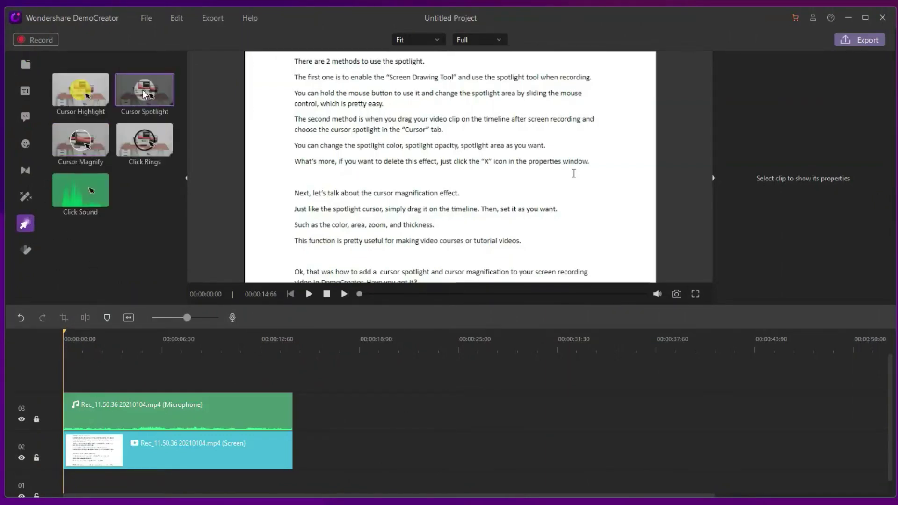
drag(145, 93, 90, 449)
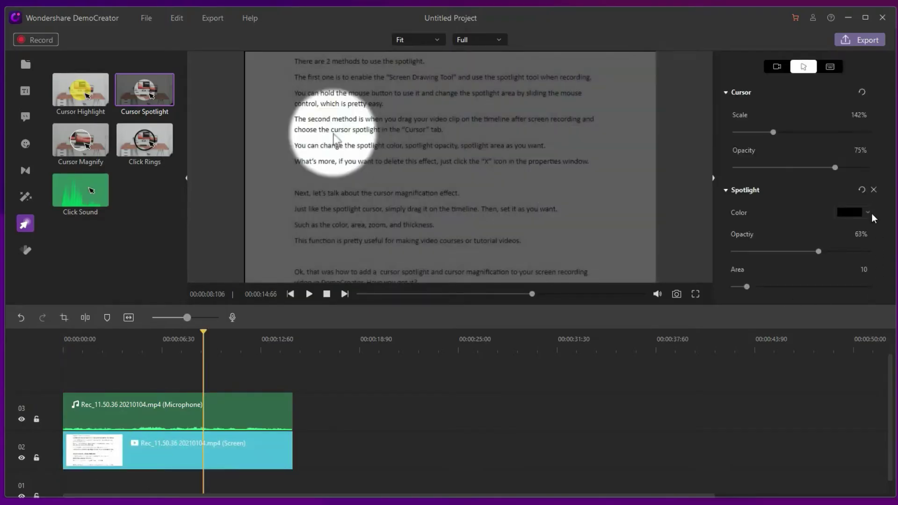
click(871, 215)
click(850, 232)
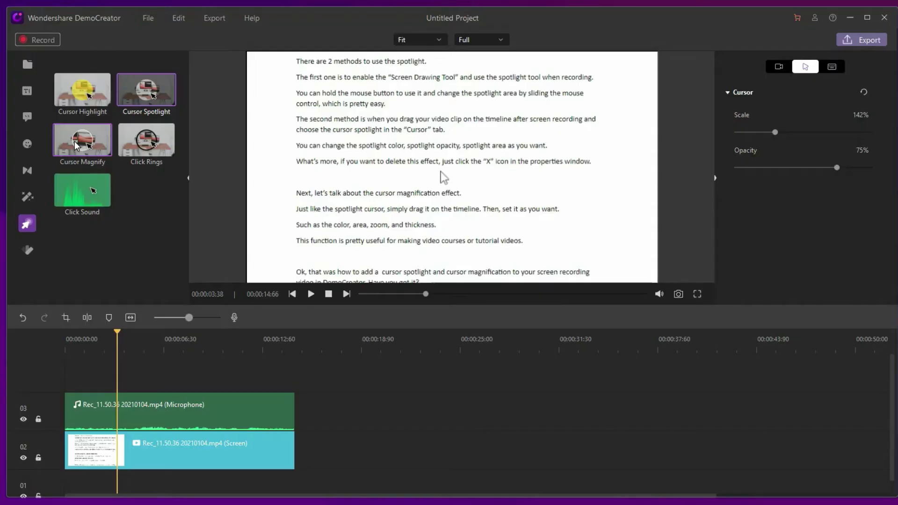
Add Cursor Magnify to the clip with a dark purple ring and 166% zoom.
drag(76, 145, 133, 448)
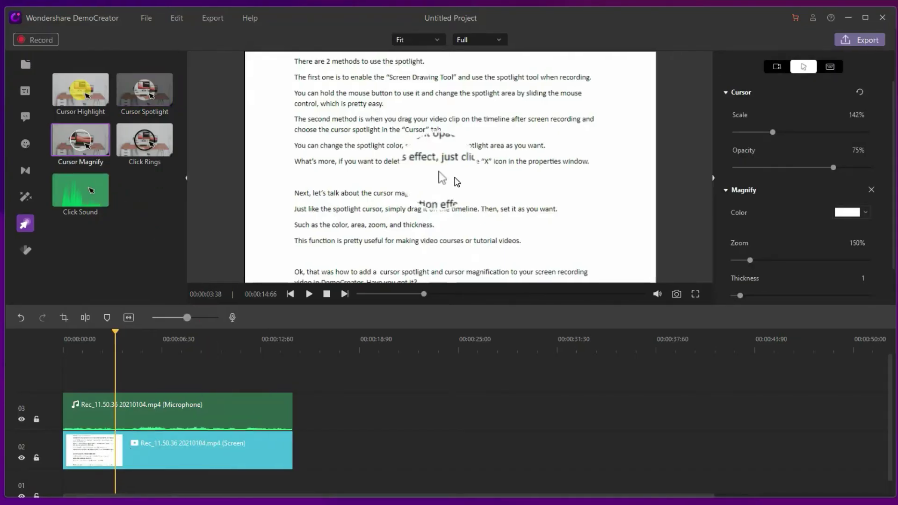
click(865, 212)
click(833, 250)
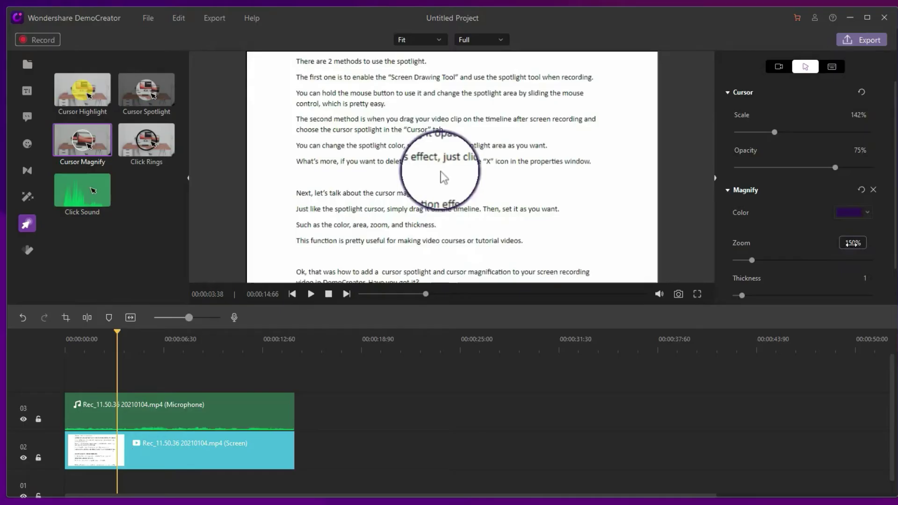
mouse_move(753, 260)
mouse_down()
mouse_move(779, 262)
mouse_move(758, 261)
mouse_up()
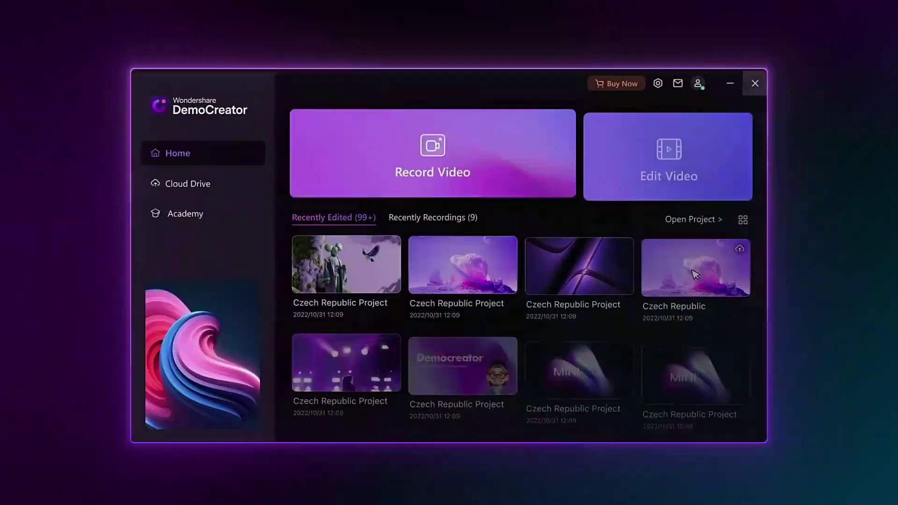
Start a new video edit and place Your Video on the timeline.
click(711, 176)
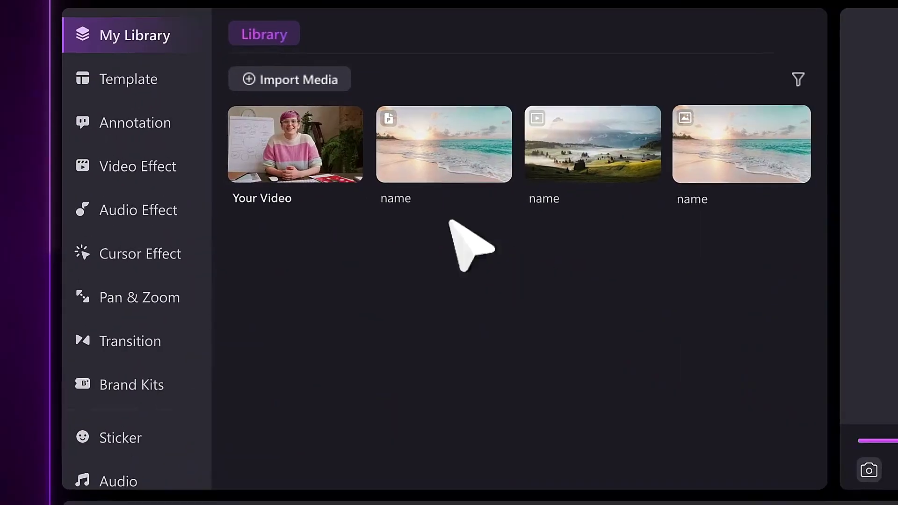
drag(276, 133, 269, 166)
drag(299, 269, 323, 283)
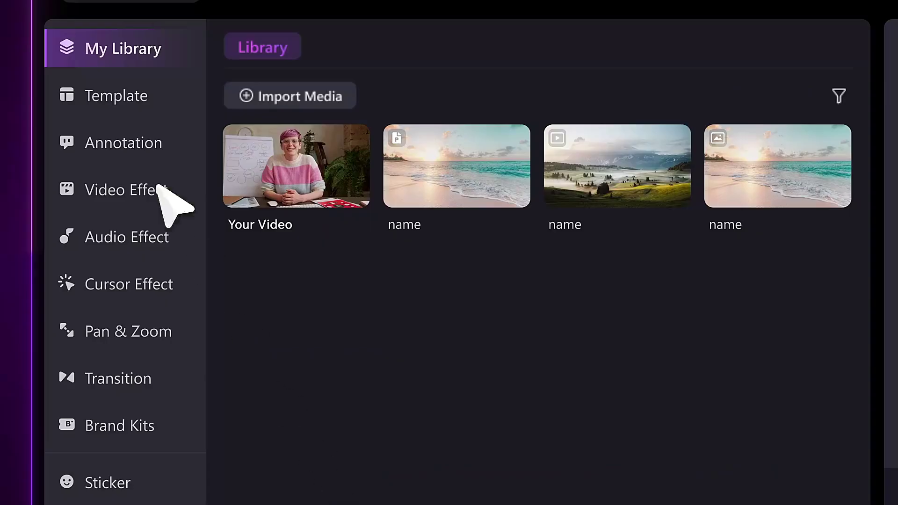
Apply the AI Portrait and AI Beauty Filter effects to Your Video.
click(119, 96)
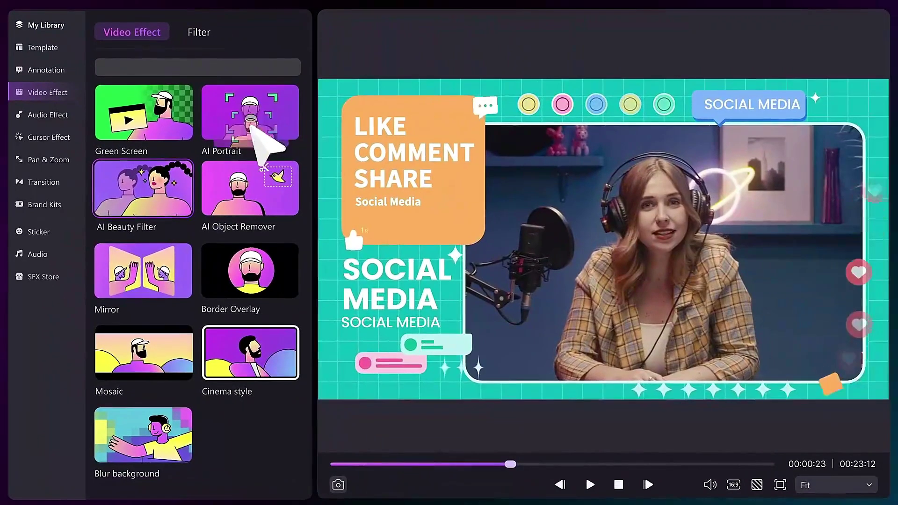
drag(269, 140, 587, 255)
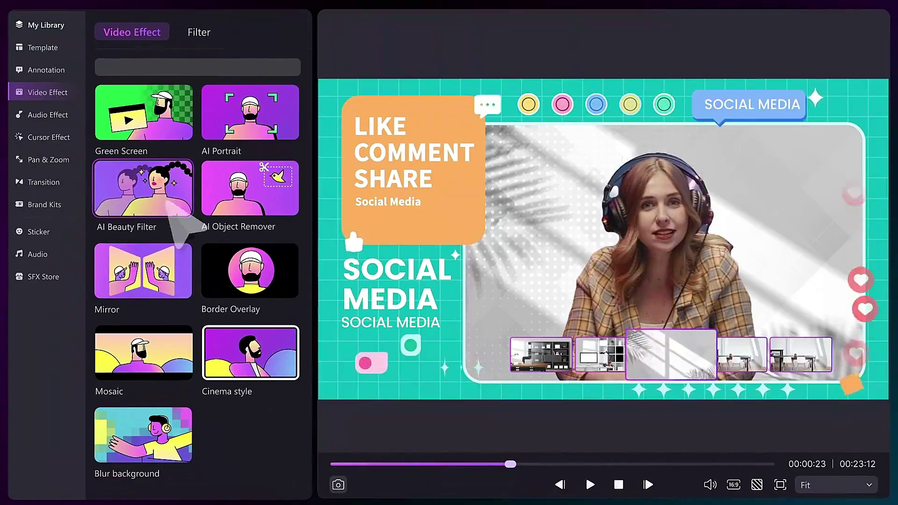
drag(150, 200, 594, 248)
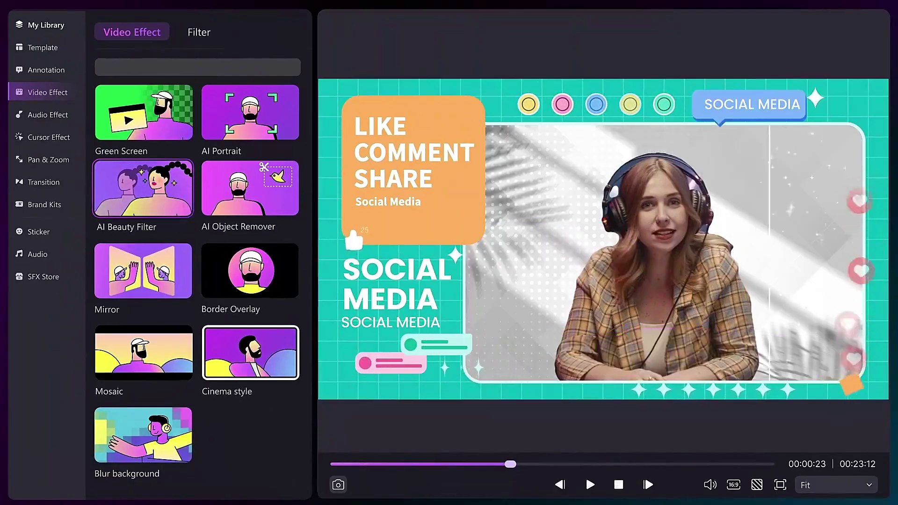